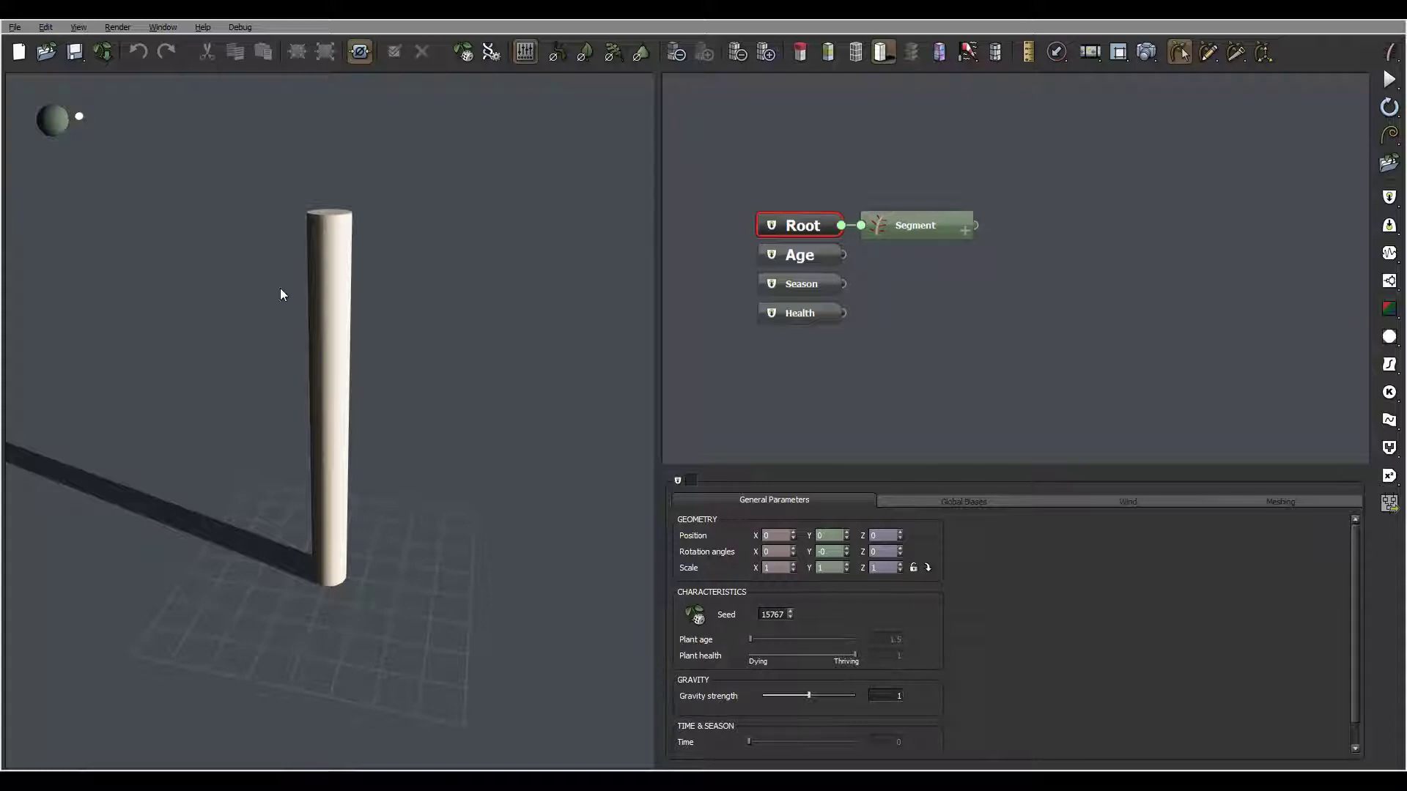
- Create a new Segment geometry node and connect it as a child of the existing Segment node
left_click(940, 219)
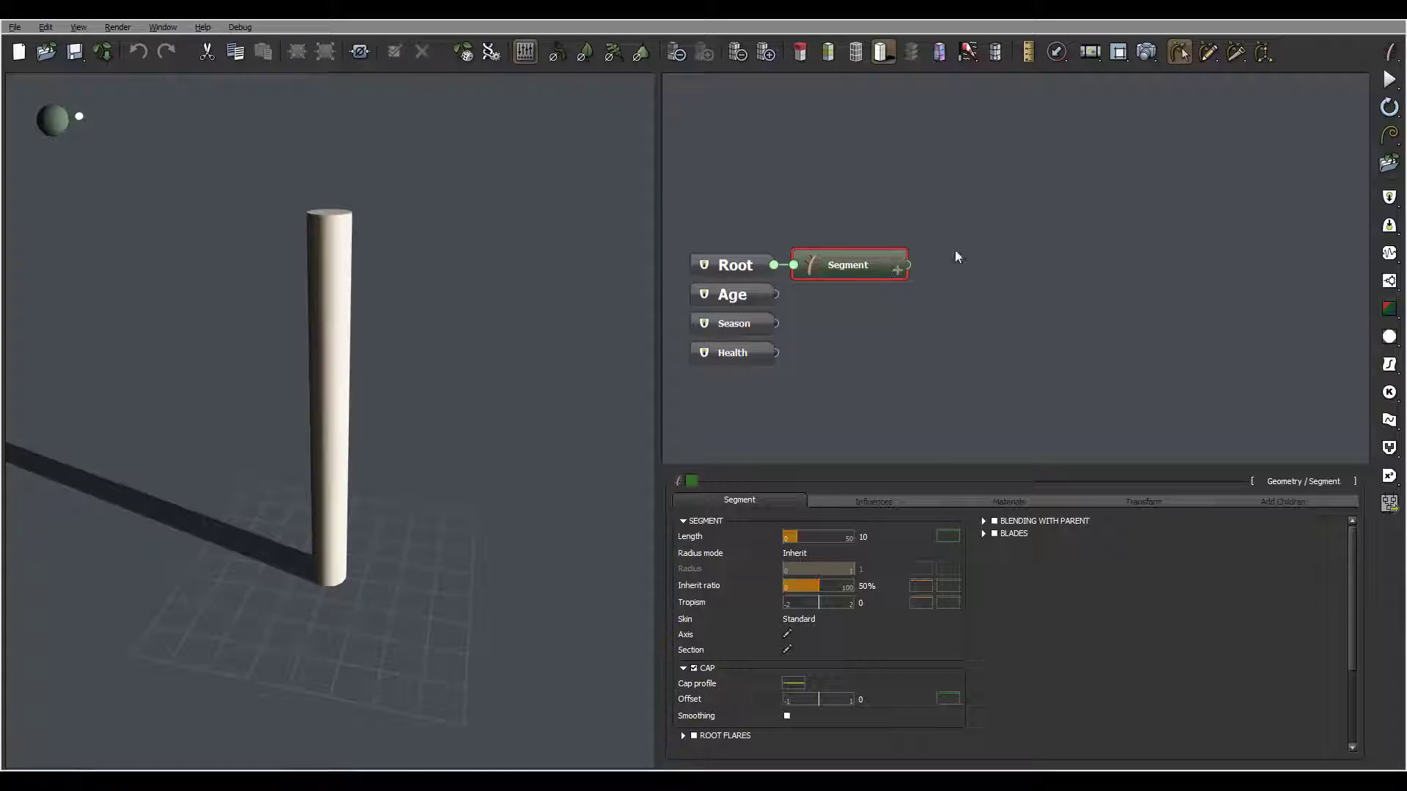
left_click(1009, 205)
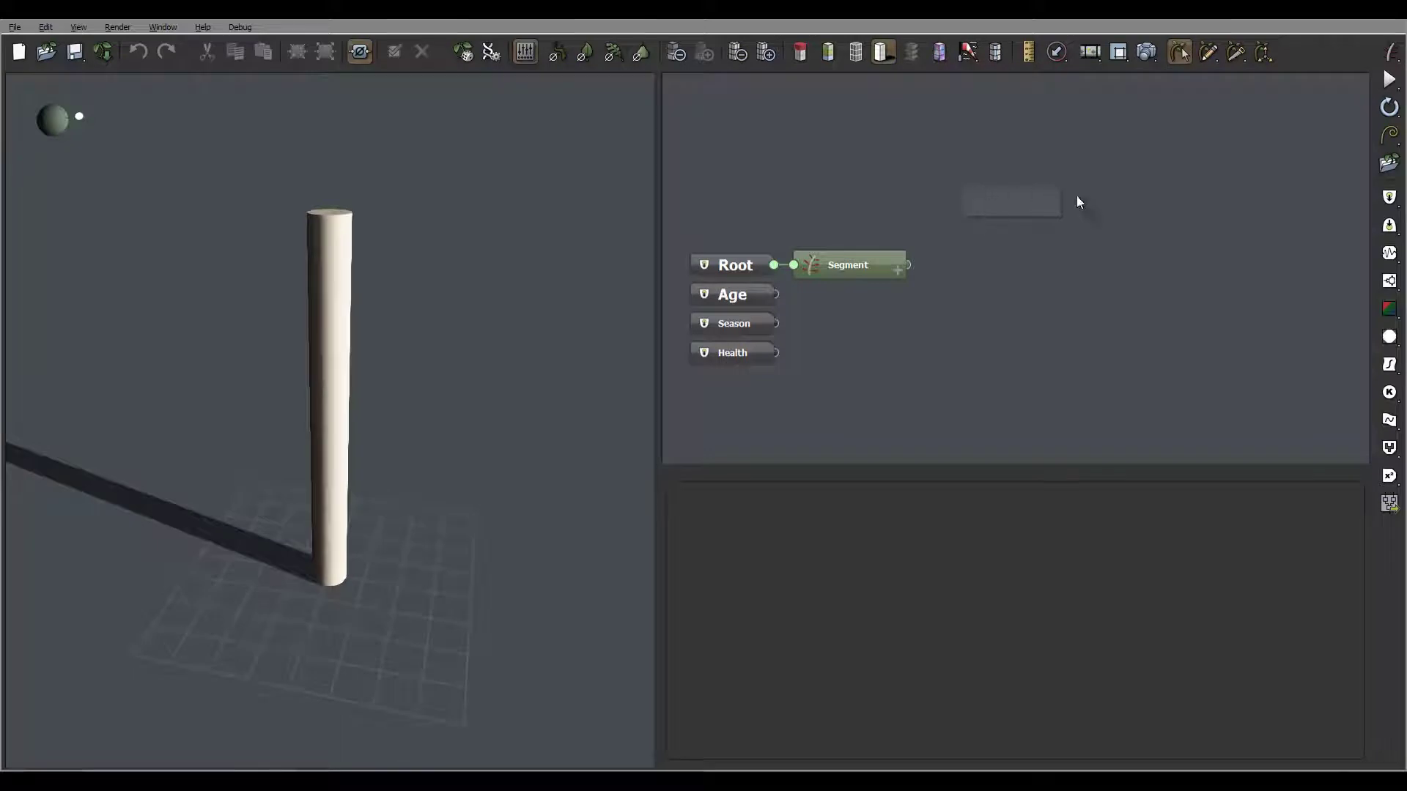
right_click(1005, 207)
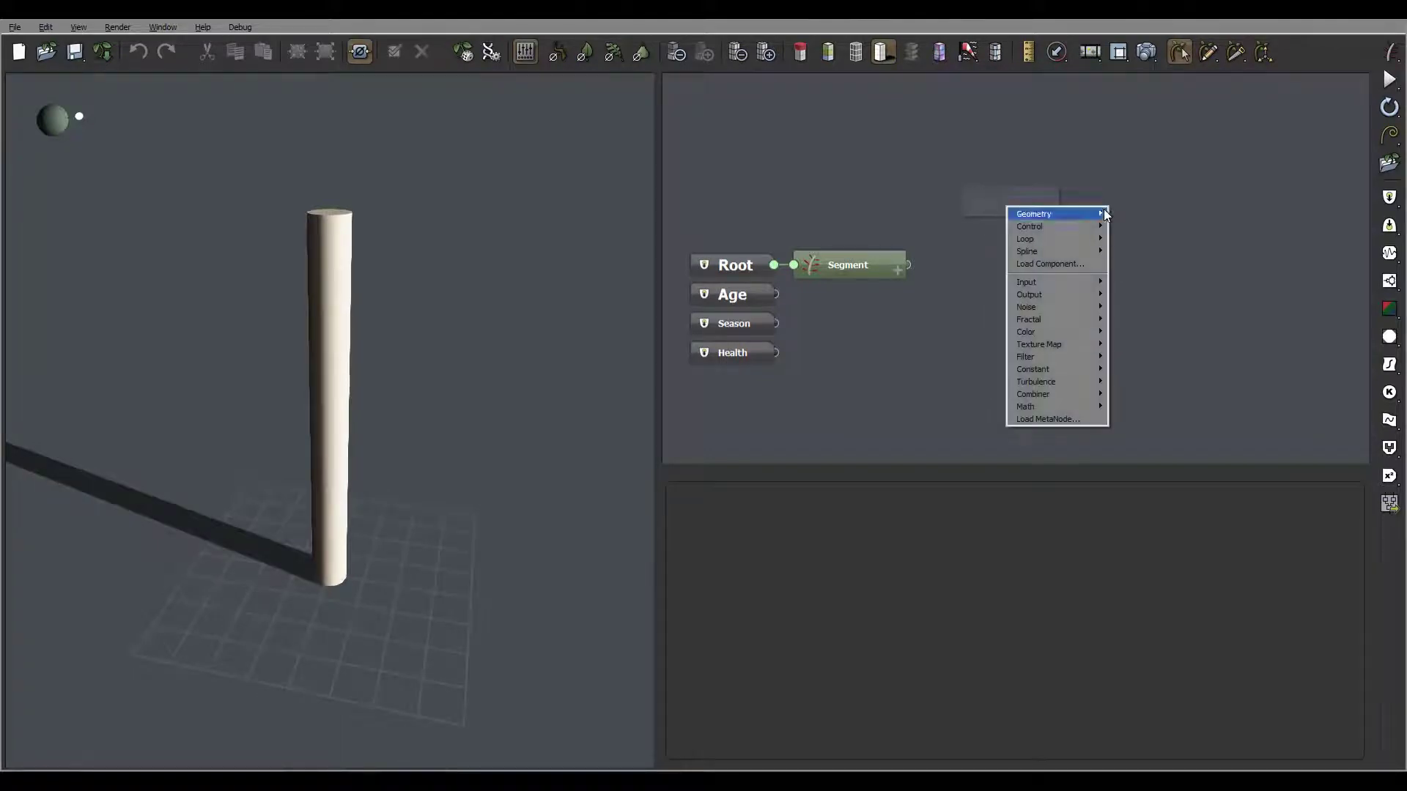
mouse_move(1103, 209)
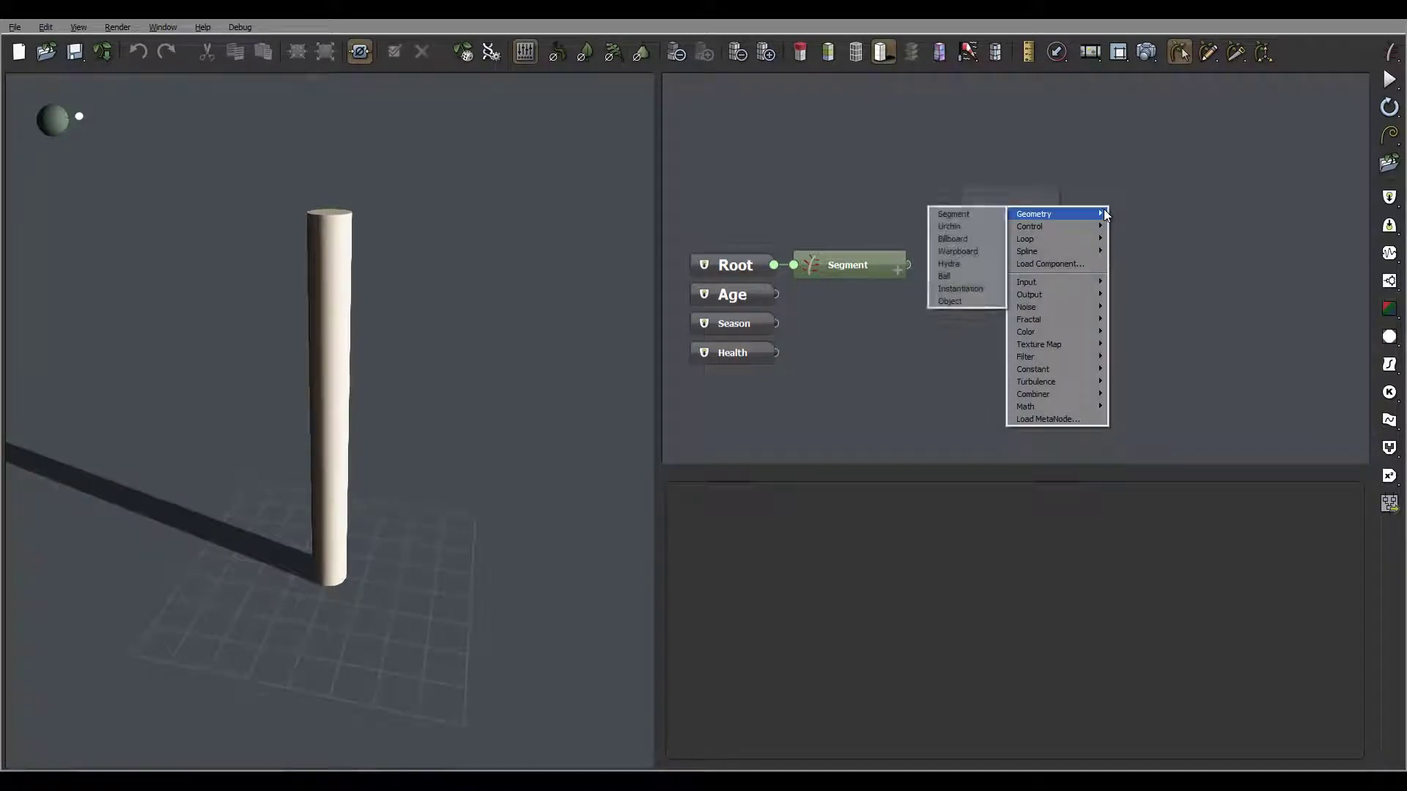
left_click(953, 214)
left_click(978, 201)
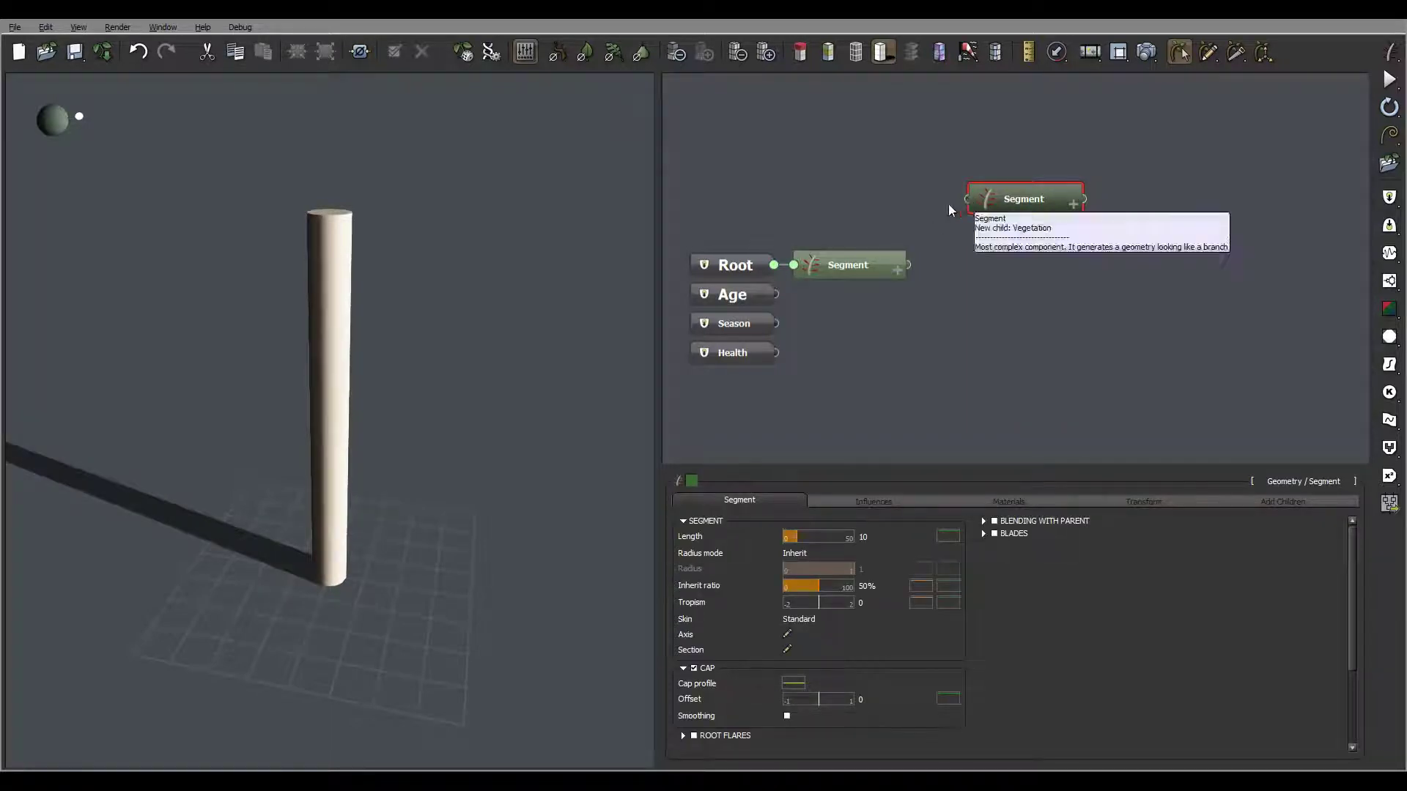
left_click_drag(965, 200, 907, 266)
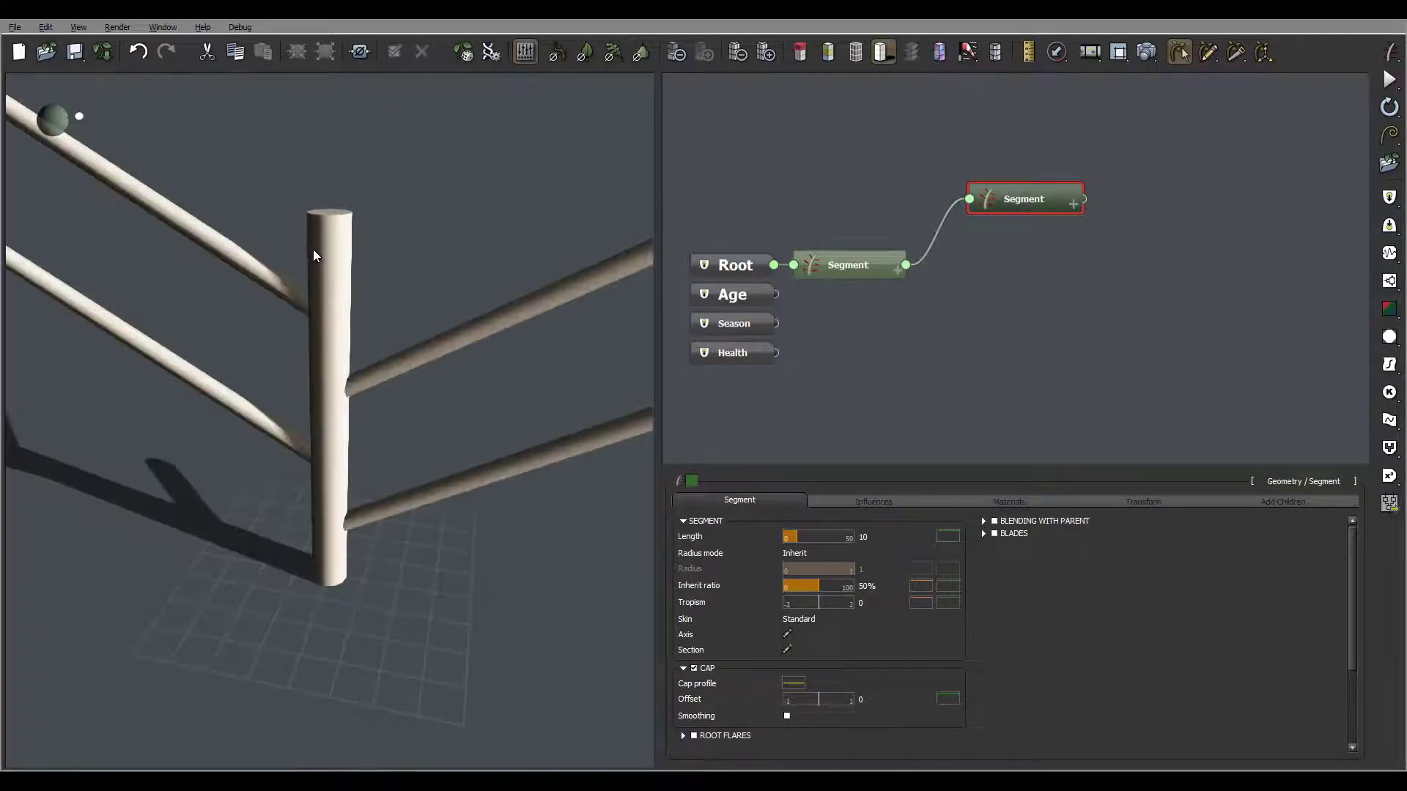
- Duplicate the child Segment node and place the copy below the original in the graph
left_click_drag(315, 277, 227, 251)
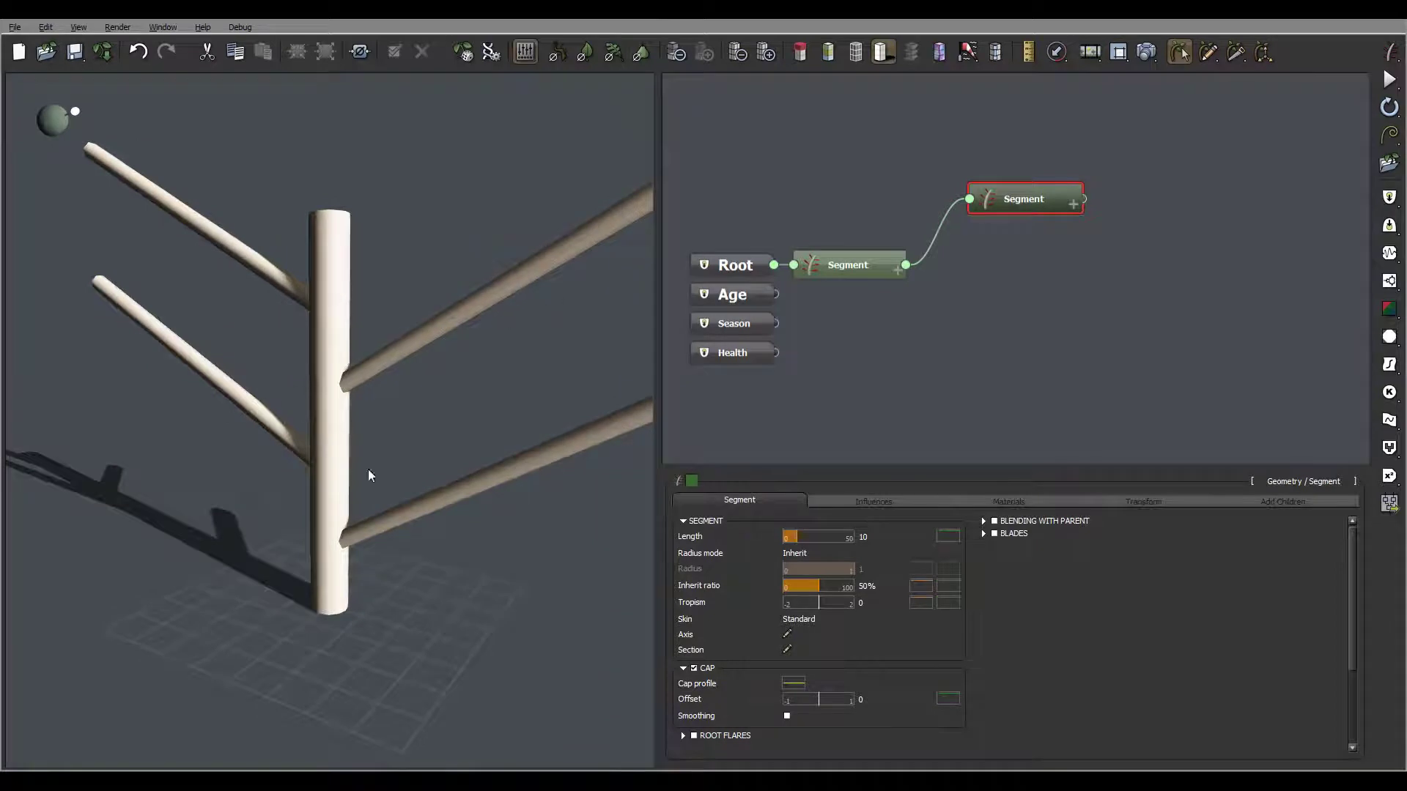
left_click_drag(397, 297, 478, 261)
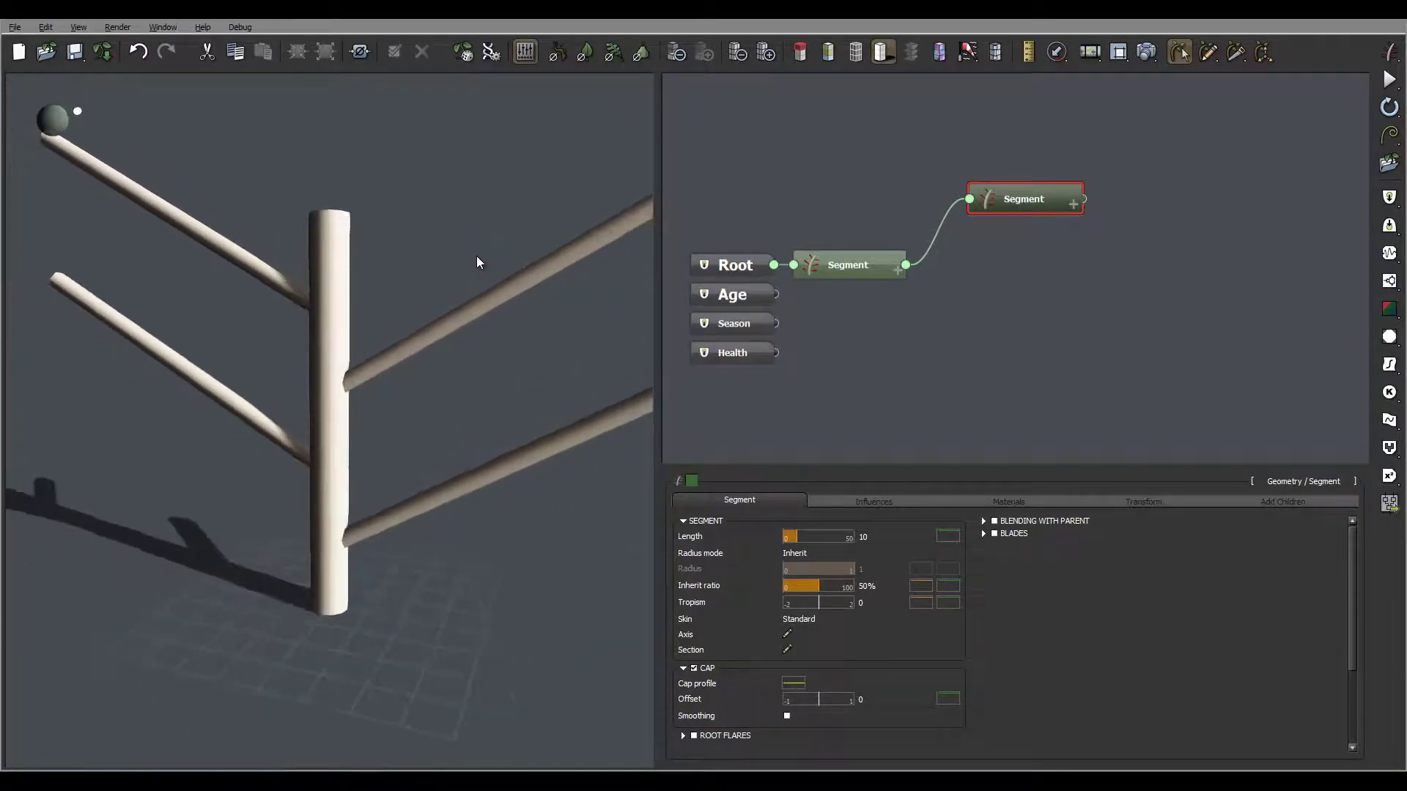
left_click(1134, 261)
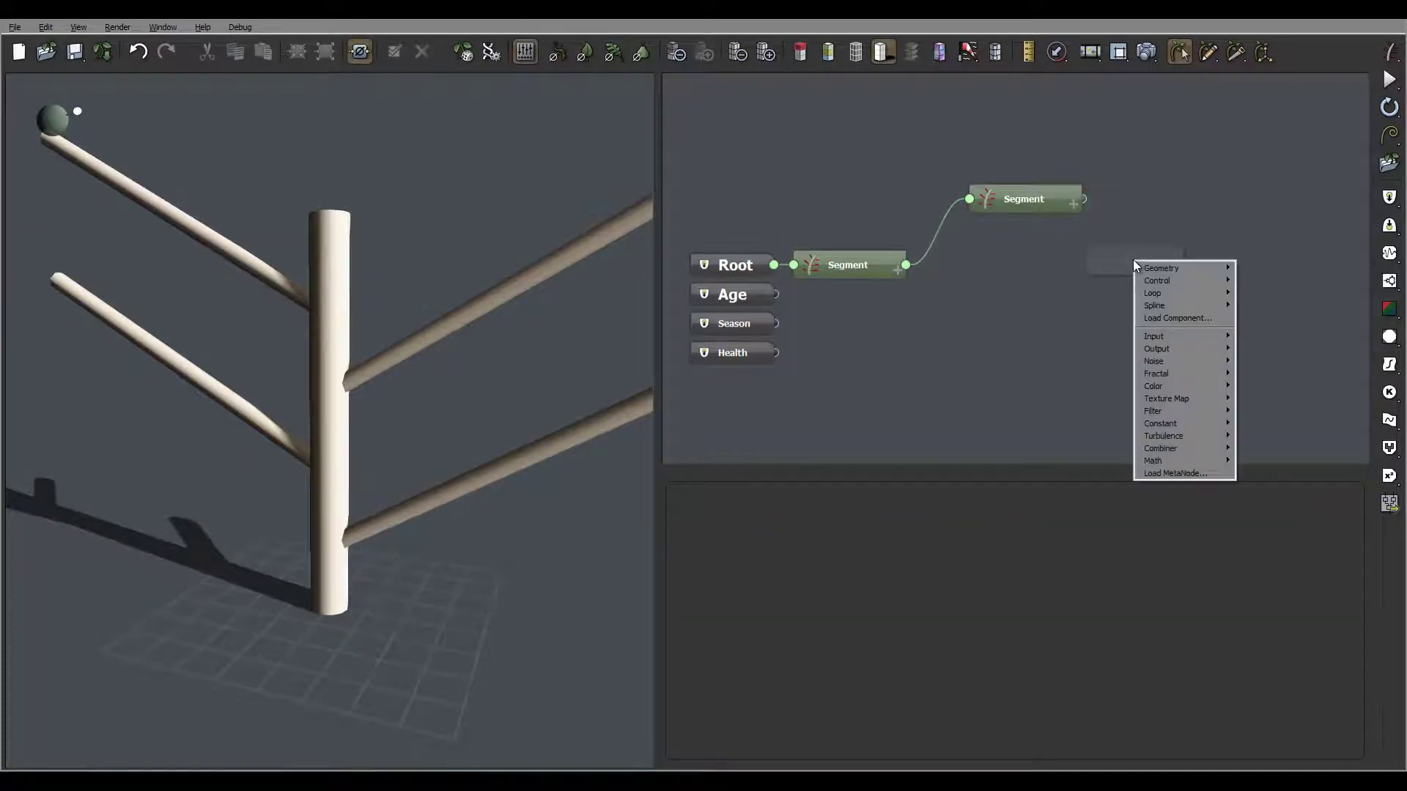
left_click(1039, 193)
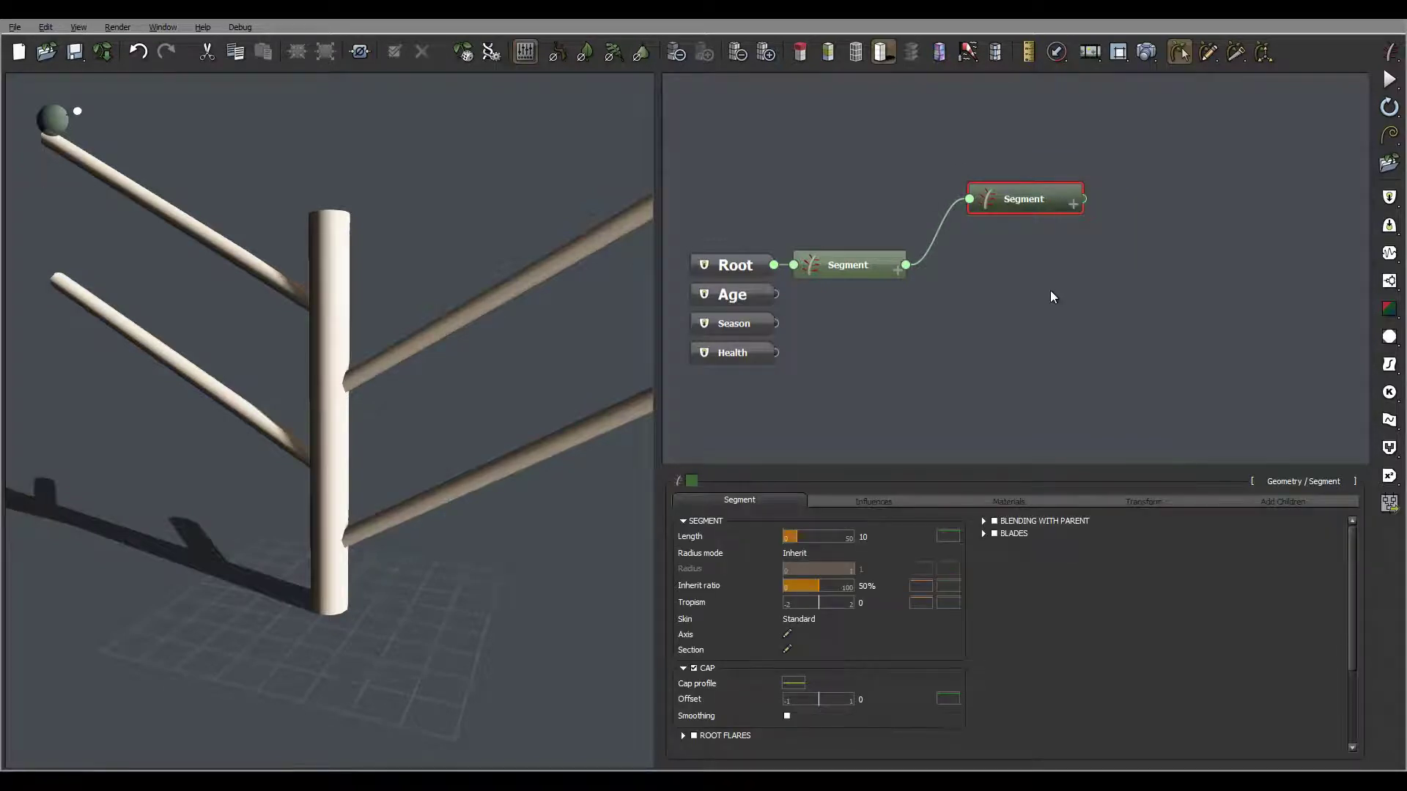
key("ctrl+d")
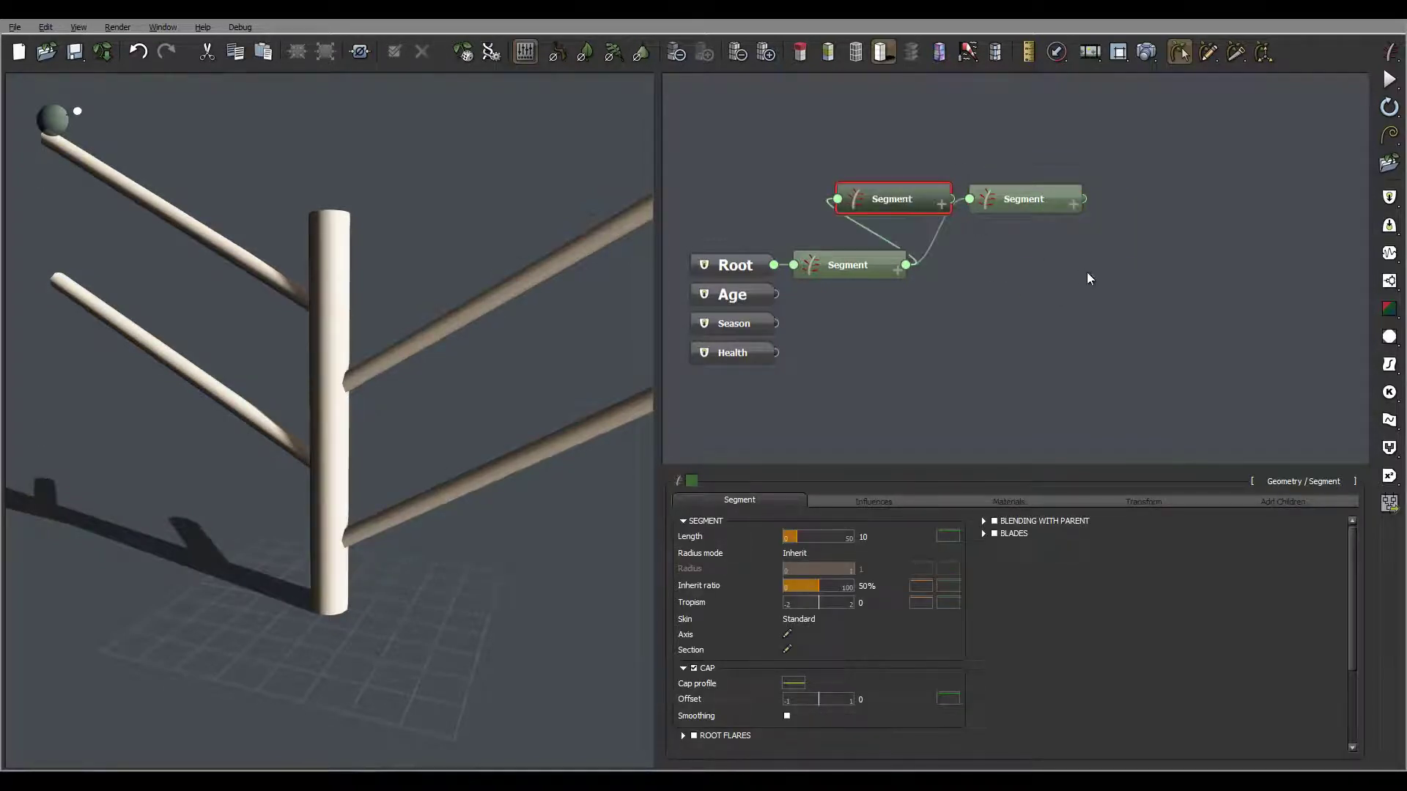
left_click_drag(907, 199, 1032, 278)
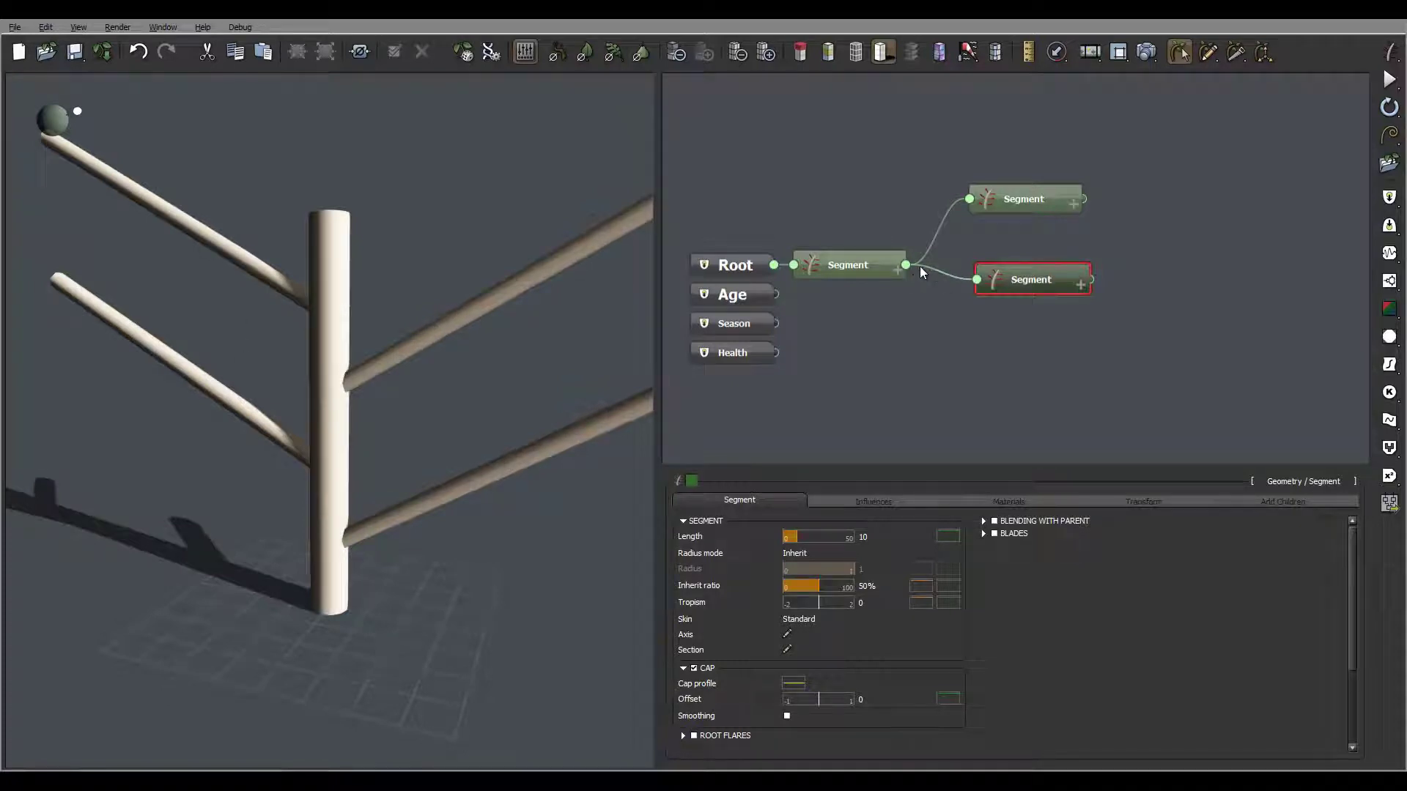
- Reconnect the duplicated Segment node as a child of the second Segment and place it at the end of the chain
left_click_drag(977, 279, 1082, 199)
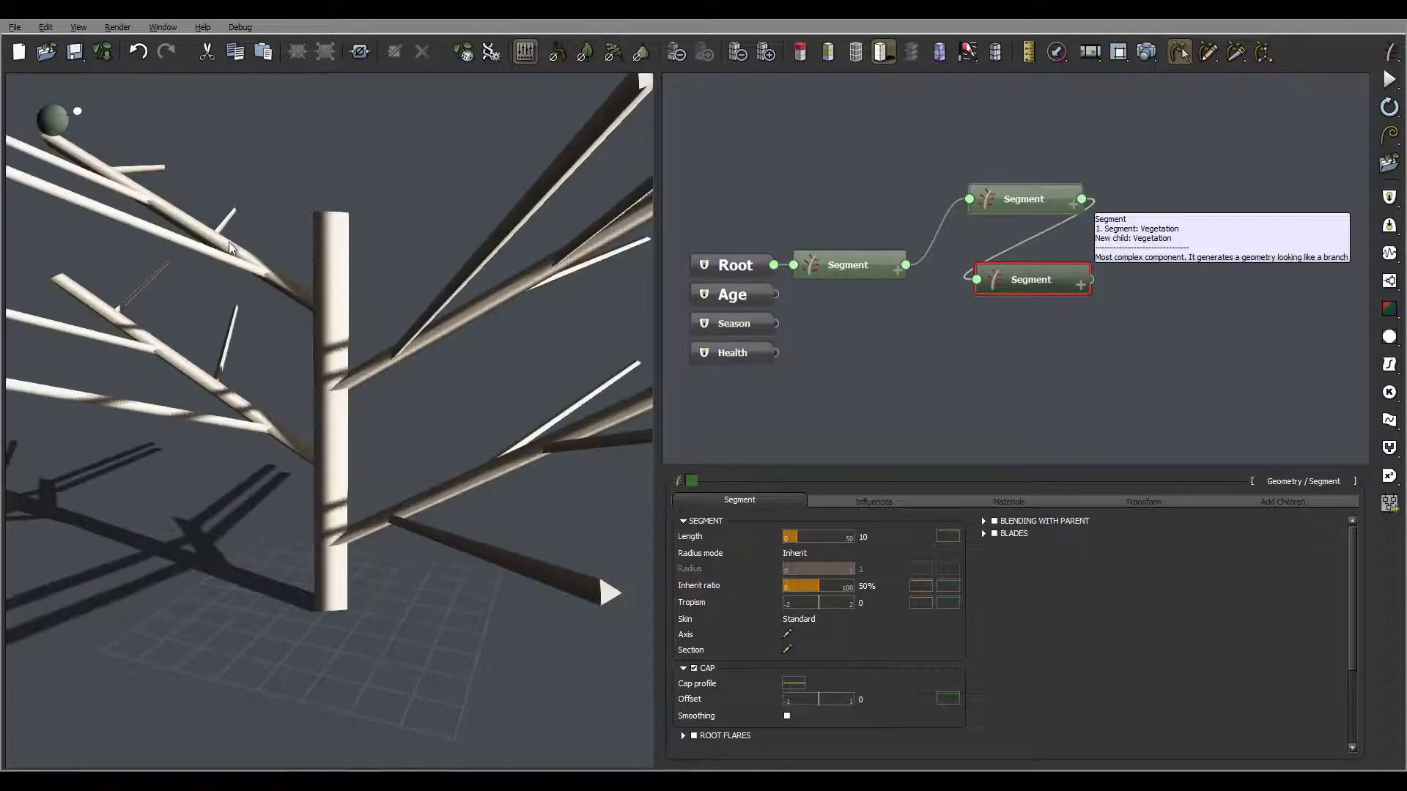
left_click_drag(350, 337, 299, 323)
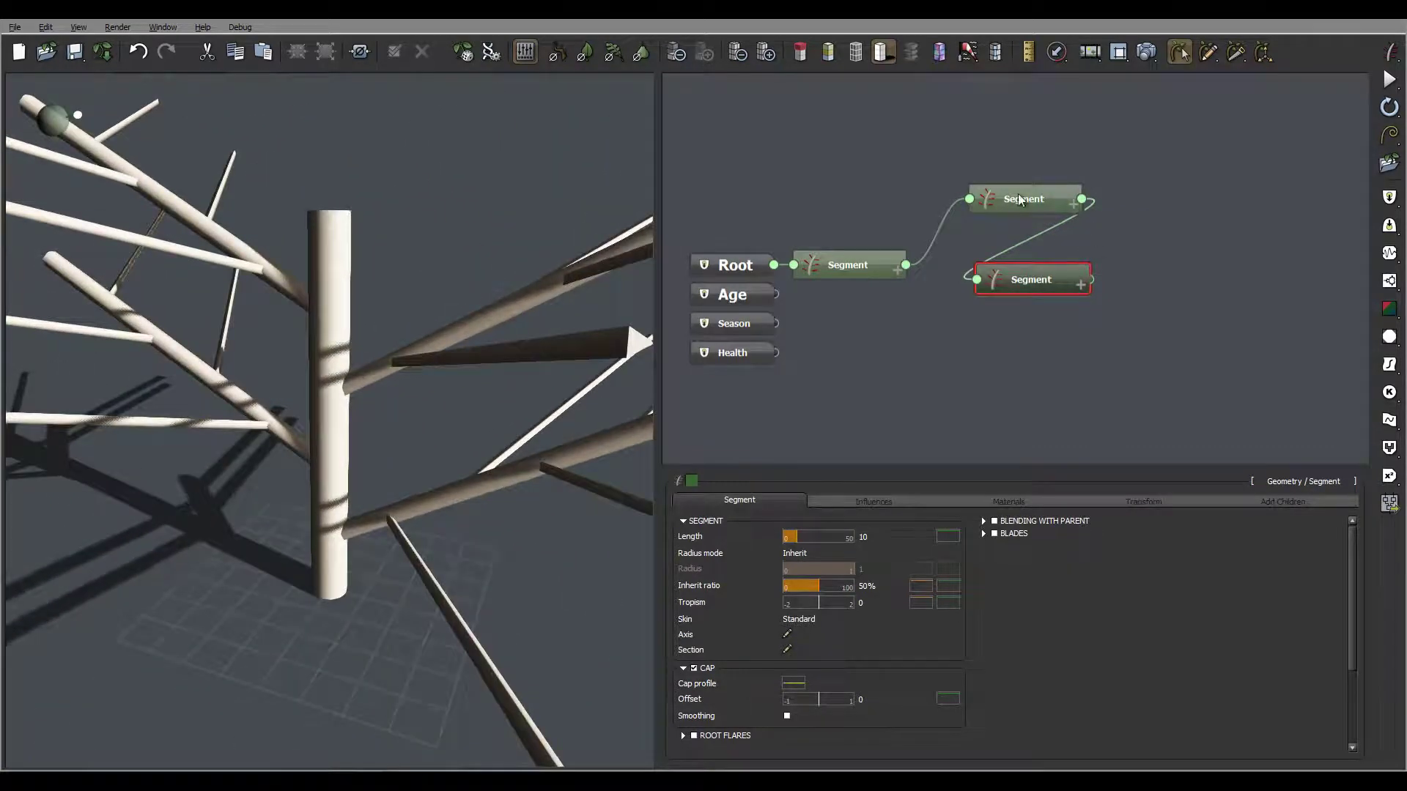
left_click_drag(1035, 267, 1229, 208)
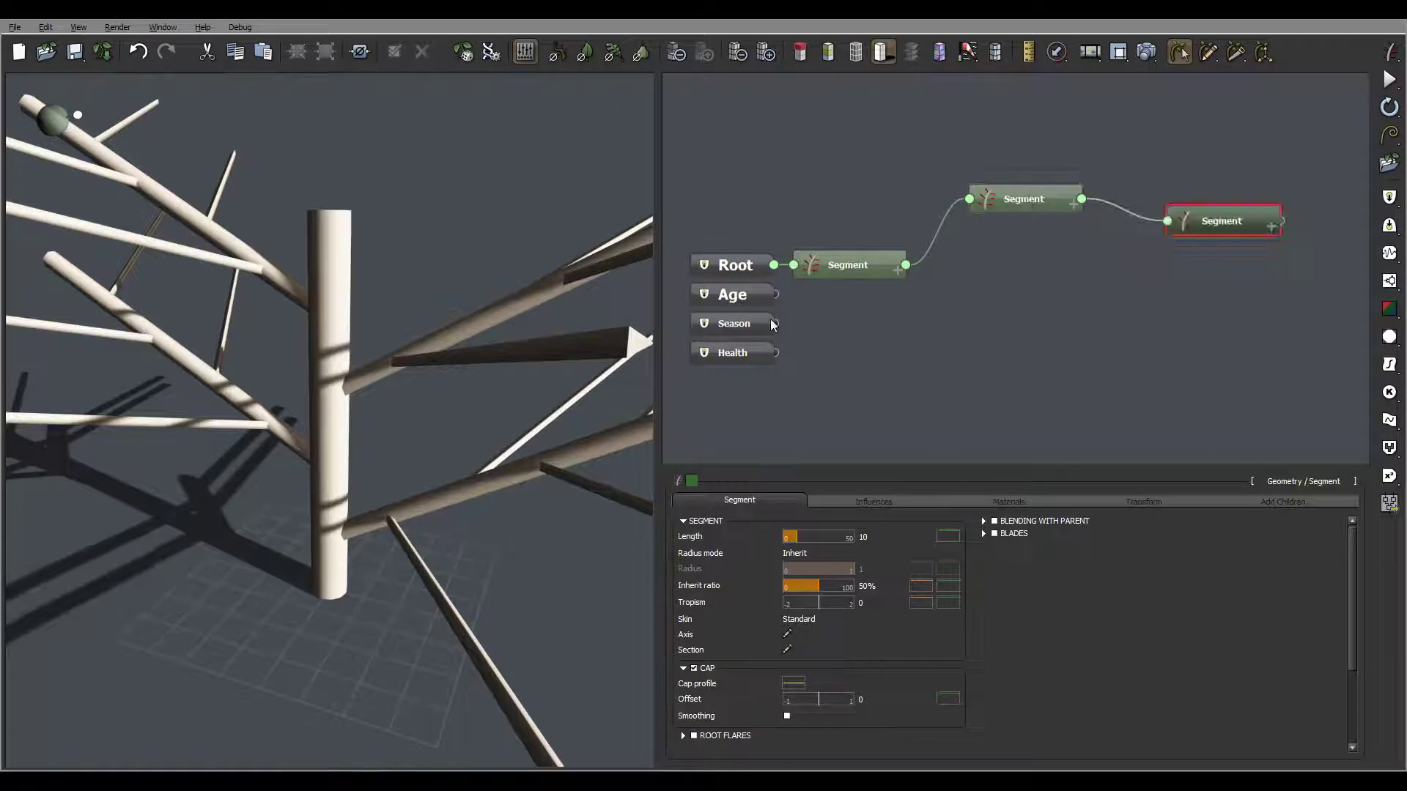
- Review the parameters of the first Segment node and of its child Segment node
left_click(875, 255)
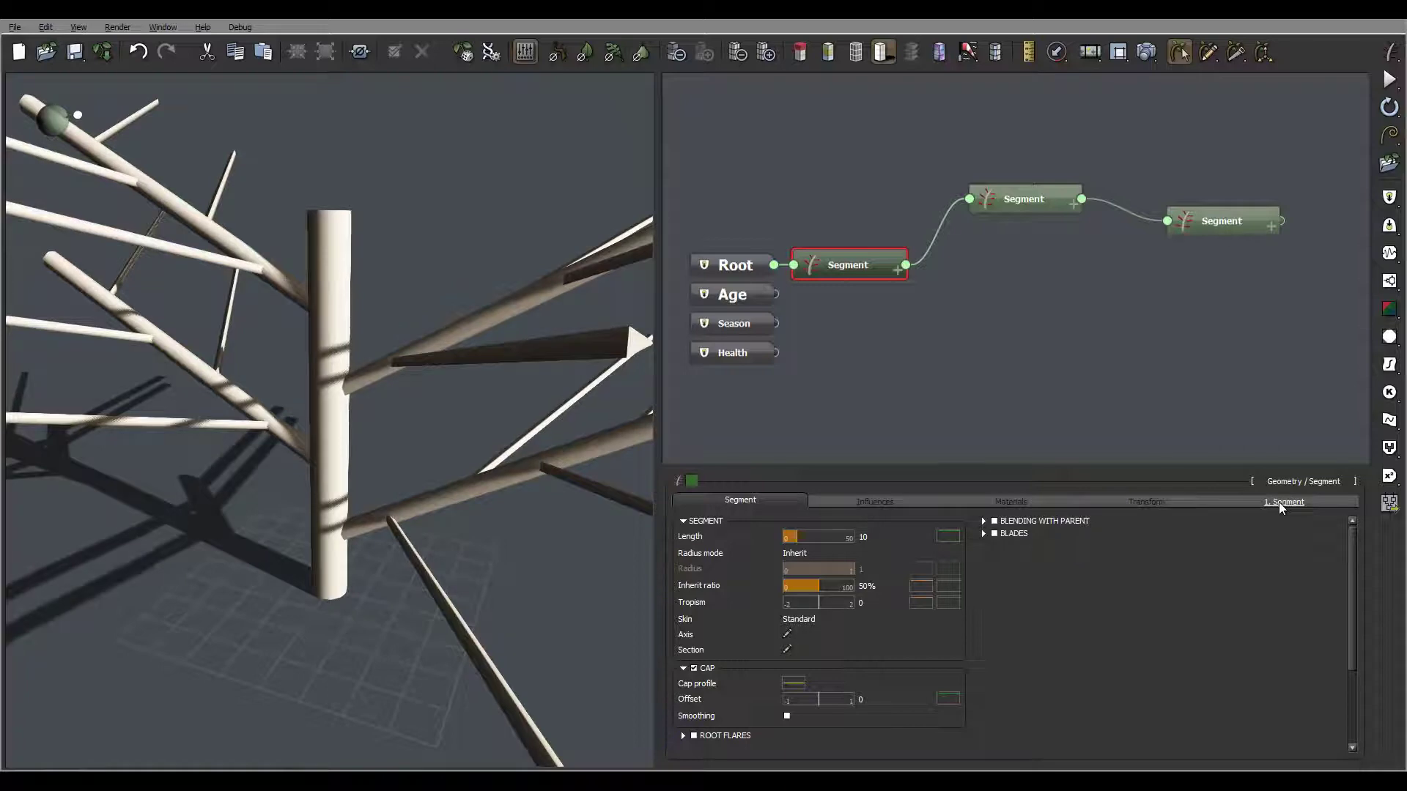
left_click(1044, 196)
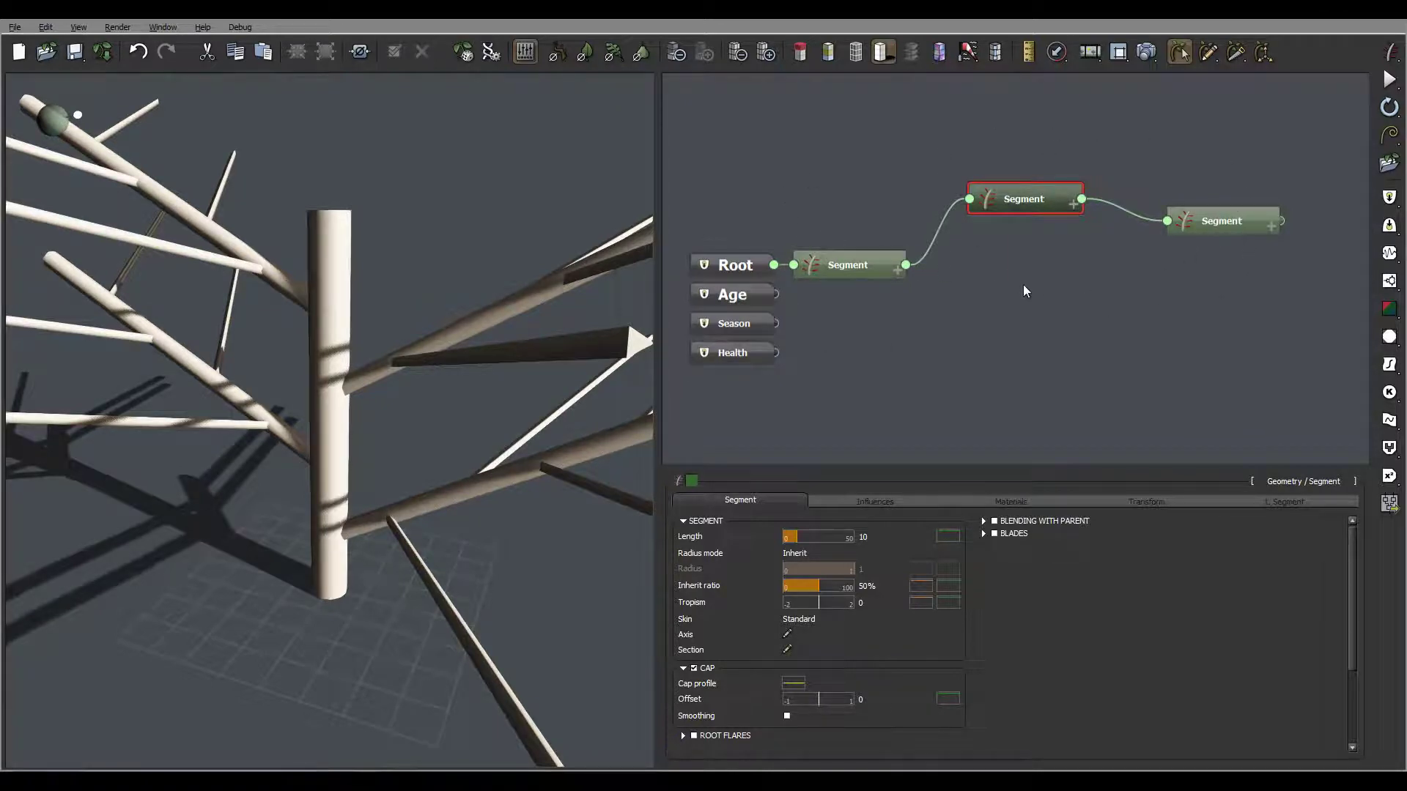
middle_click_drag(1024, 292, 1056, 306)
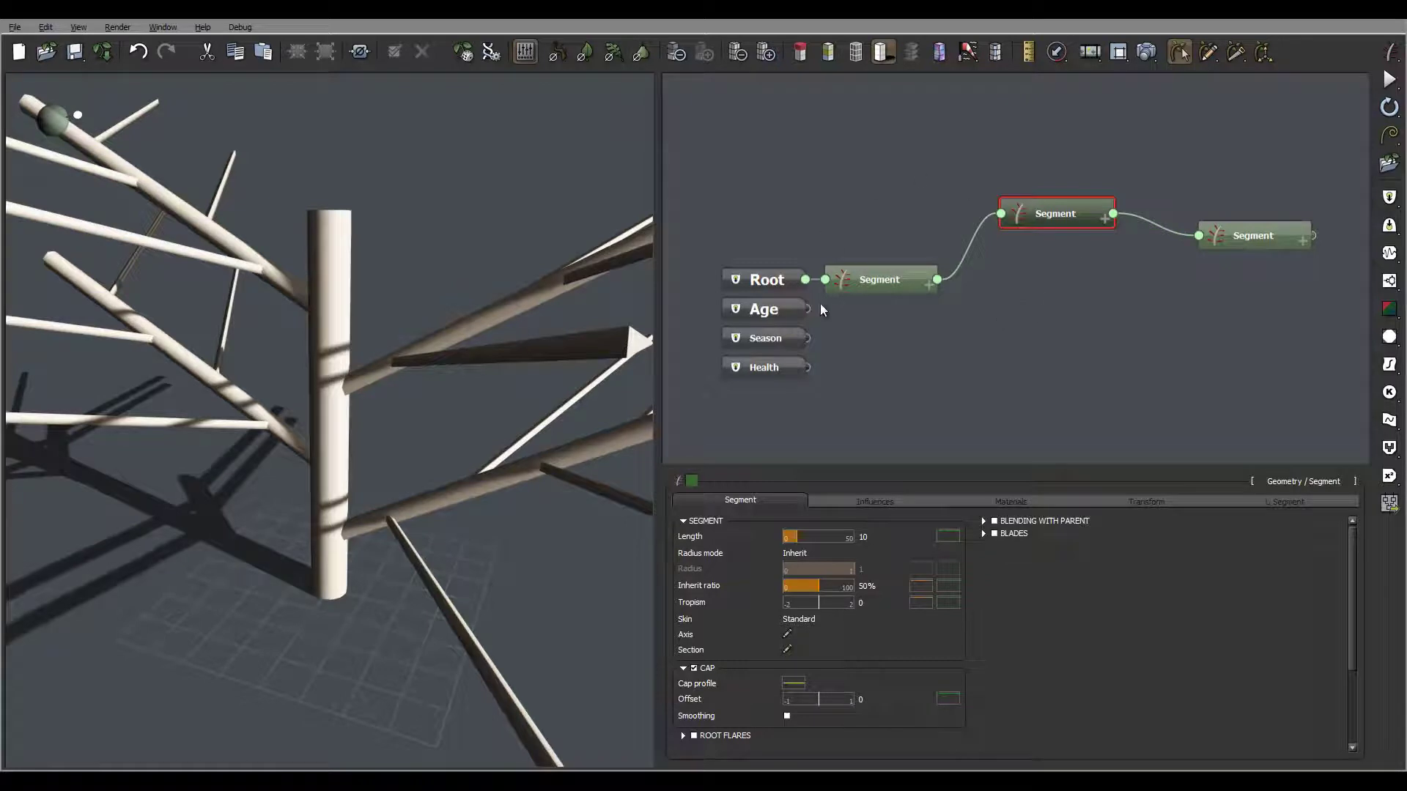
middle_click_drag(1091, 301, 1057, 293)
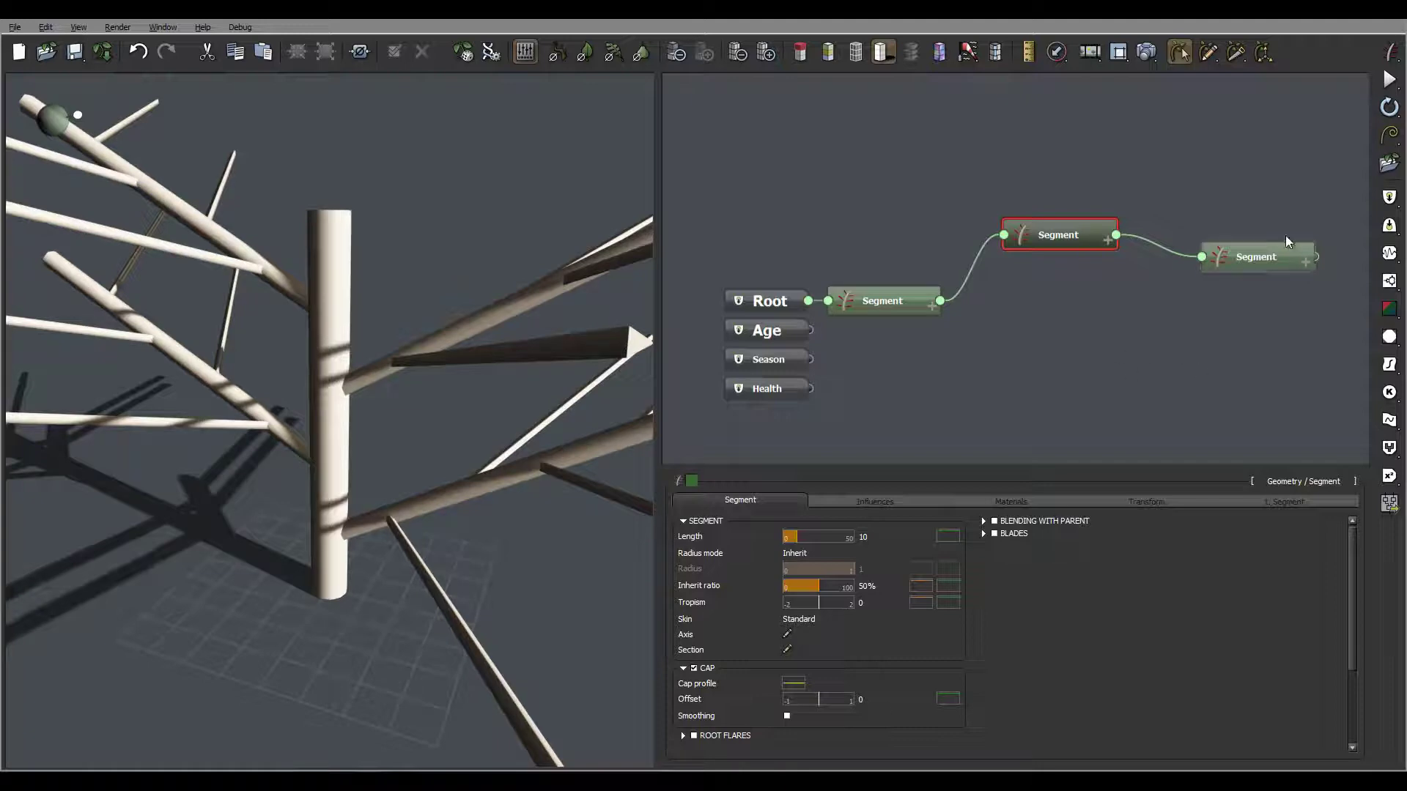
middle_click_drag(1008, 351, 982, 308)
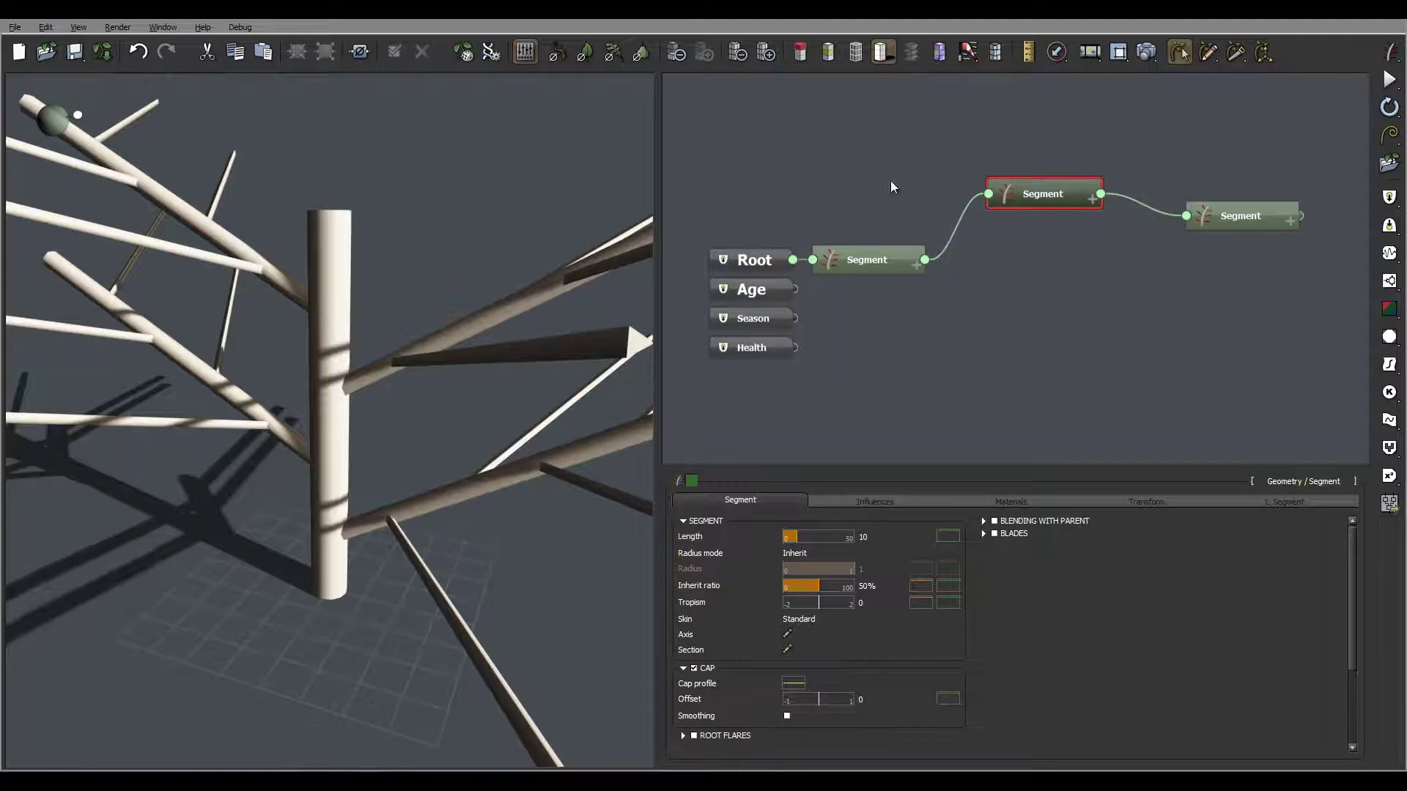
middle_click_drag(887, 156, 901, 189)
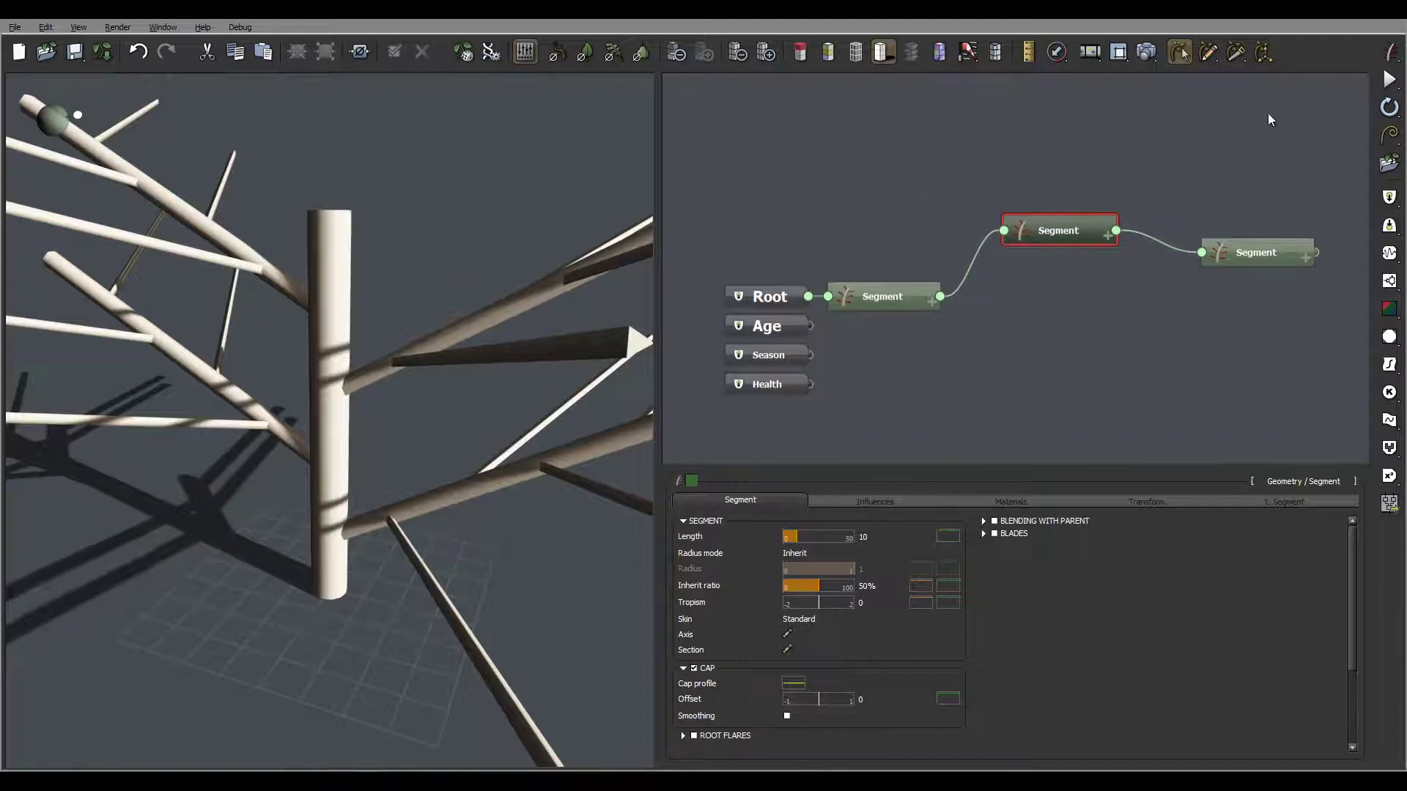
mouse_move(881, 354)
middle_mouse_down()
mouse_move(940, 332)
mouse_move(879, 341)
middle_mouse_up()
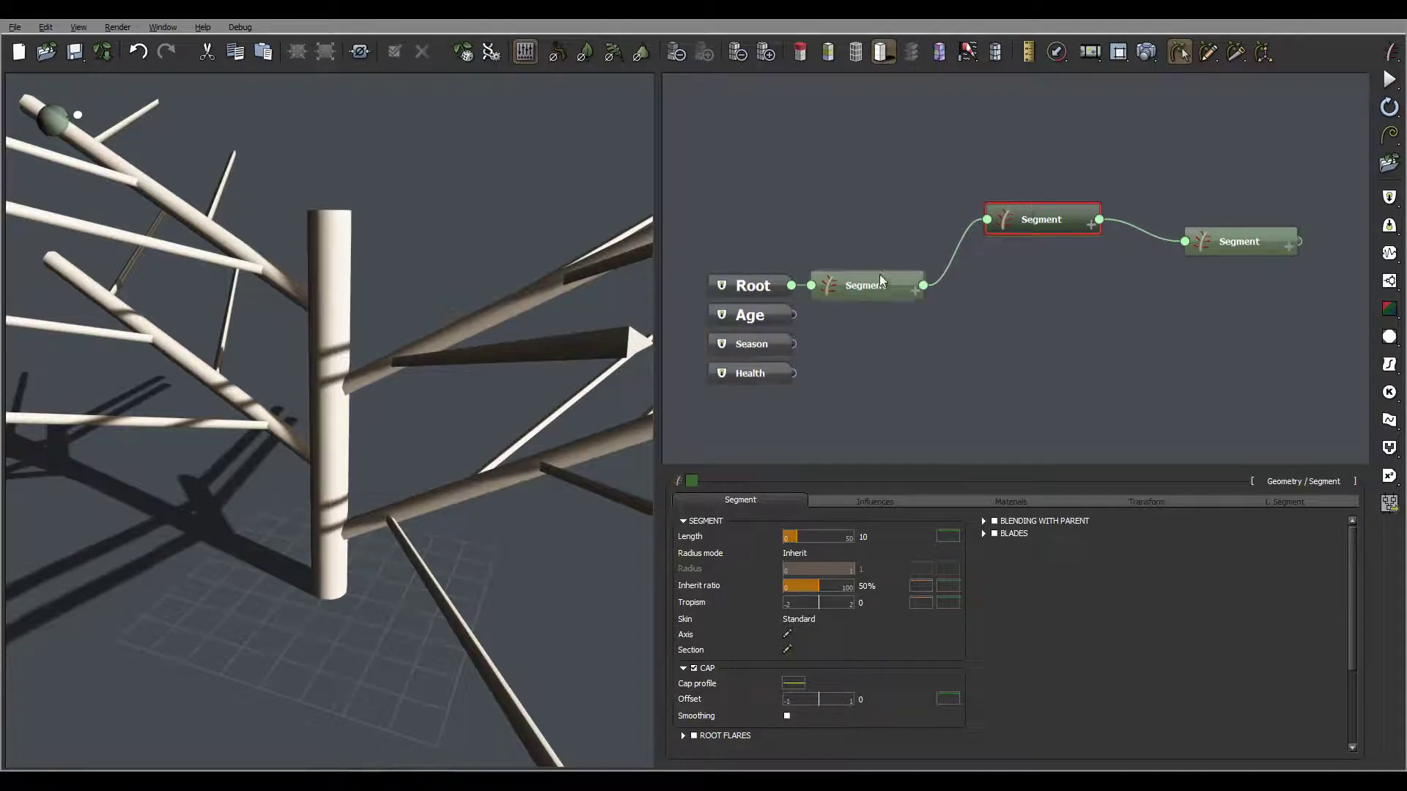
- Pick a first-level branch, a side branch and the trunk in the 3D view to identify their Segment nodes
left_click(467, 323)
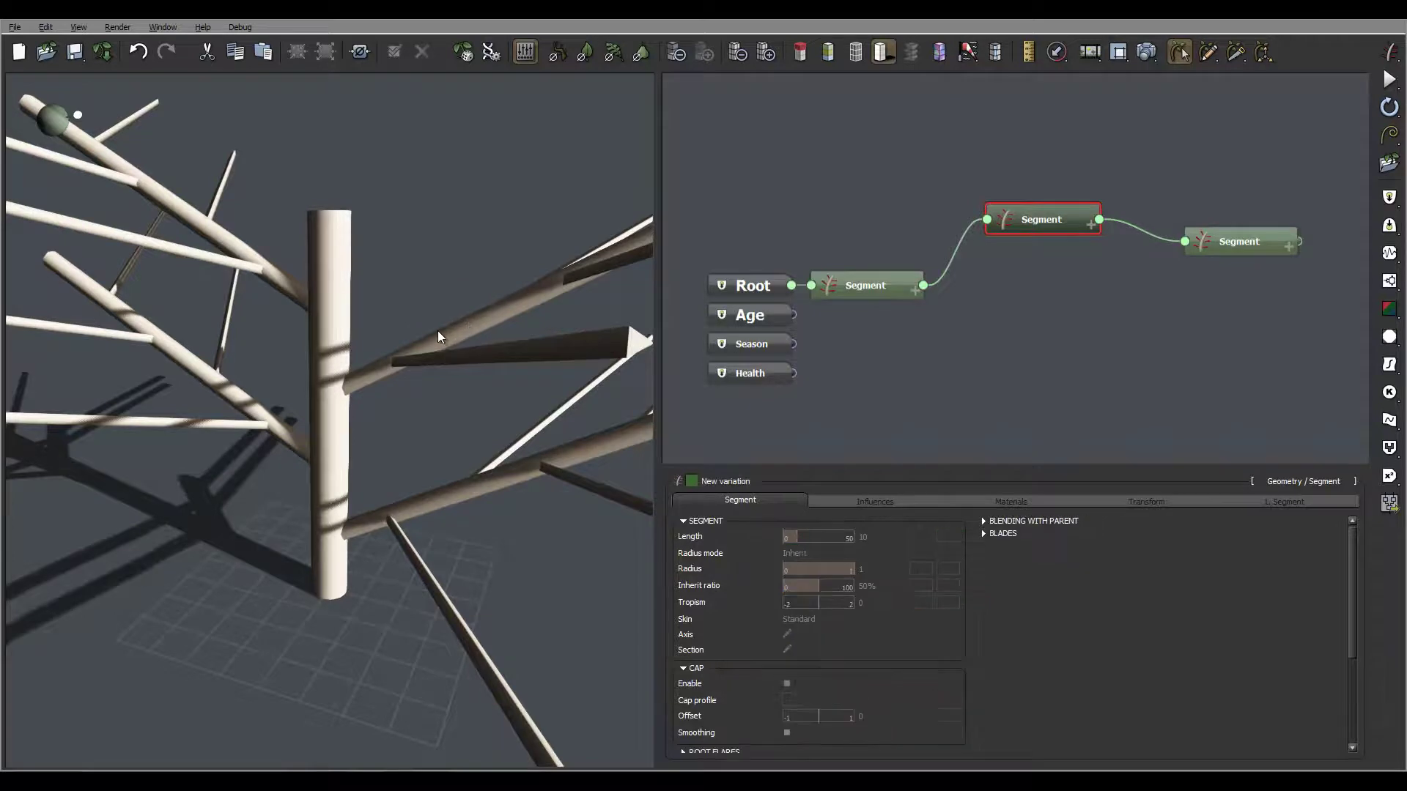
right_click_drag(434, 332, 434, 330)
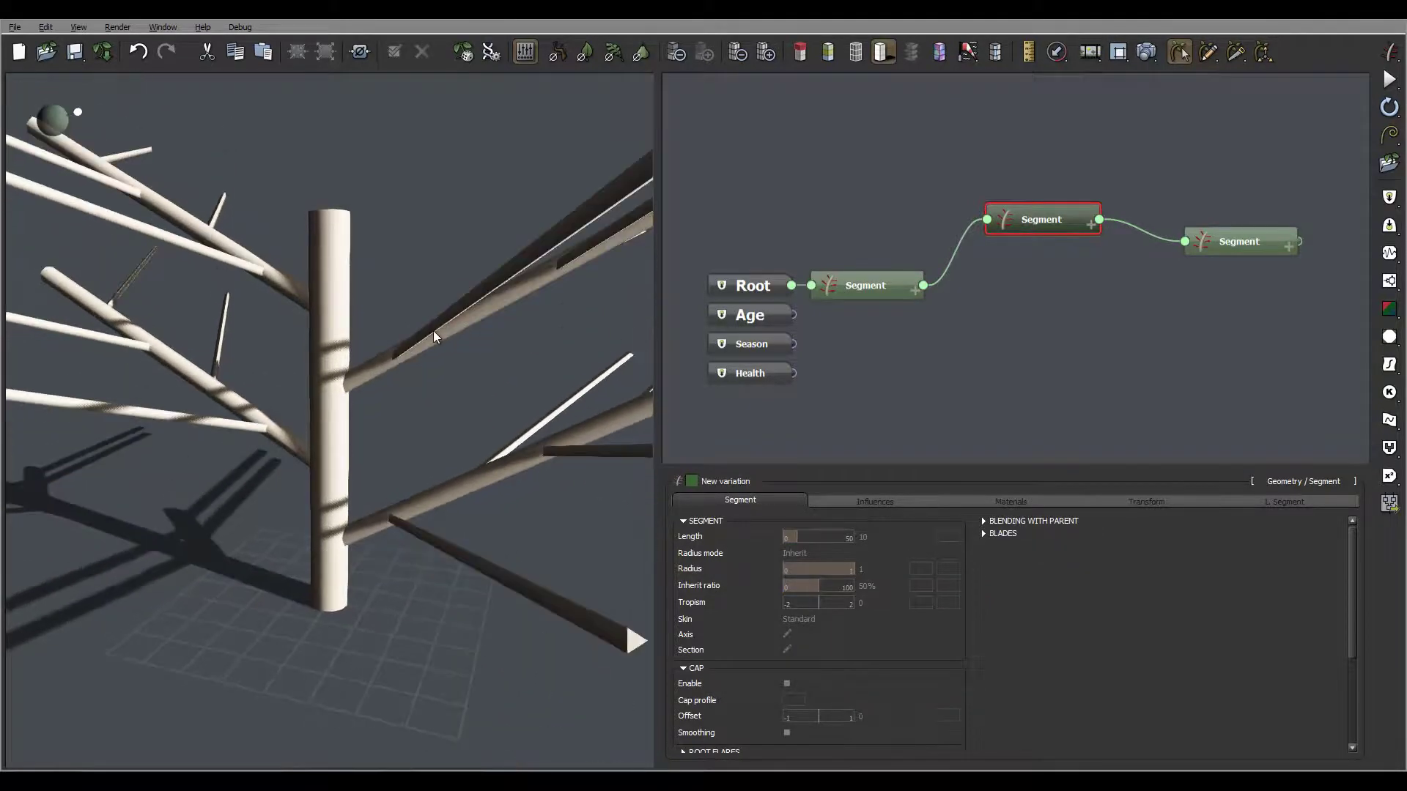
left_click(437, 373)
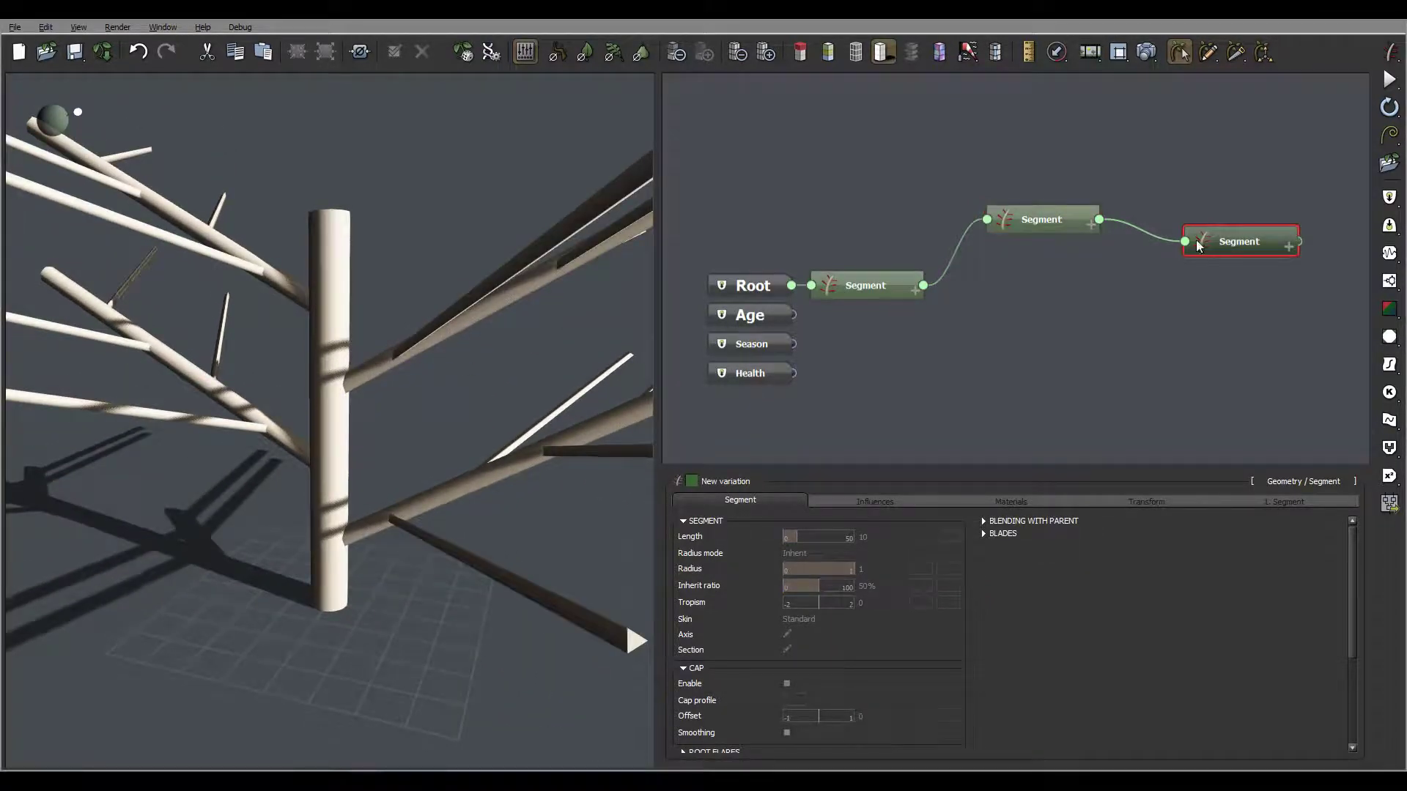
left_click(1249, 247)
right_click_drag(341, 239, 347, 271)
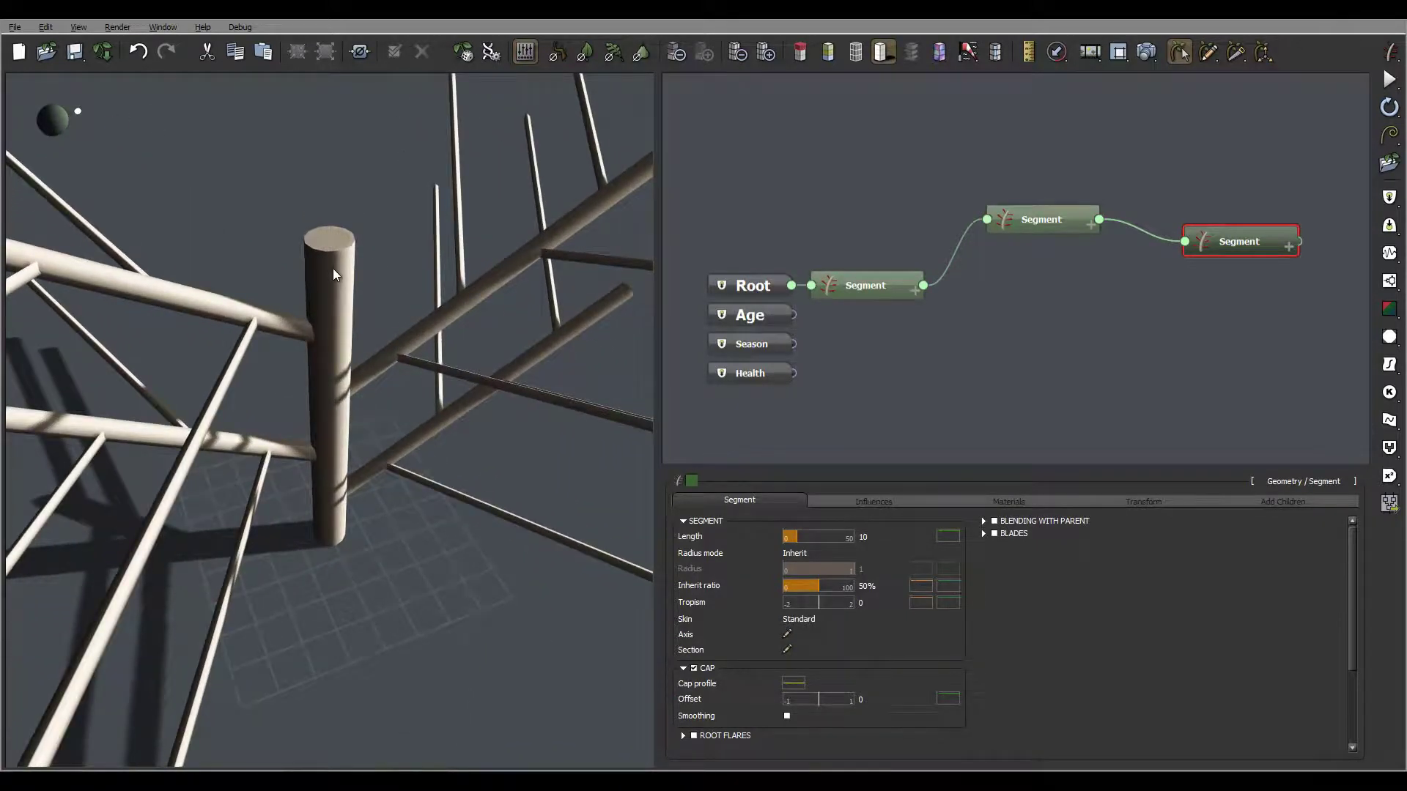
left_click(331, 303)
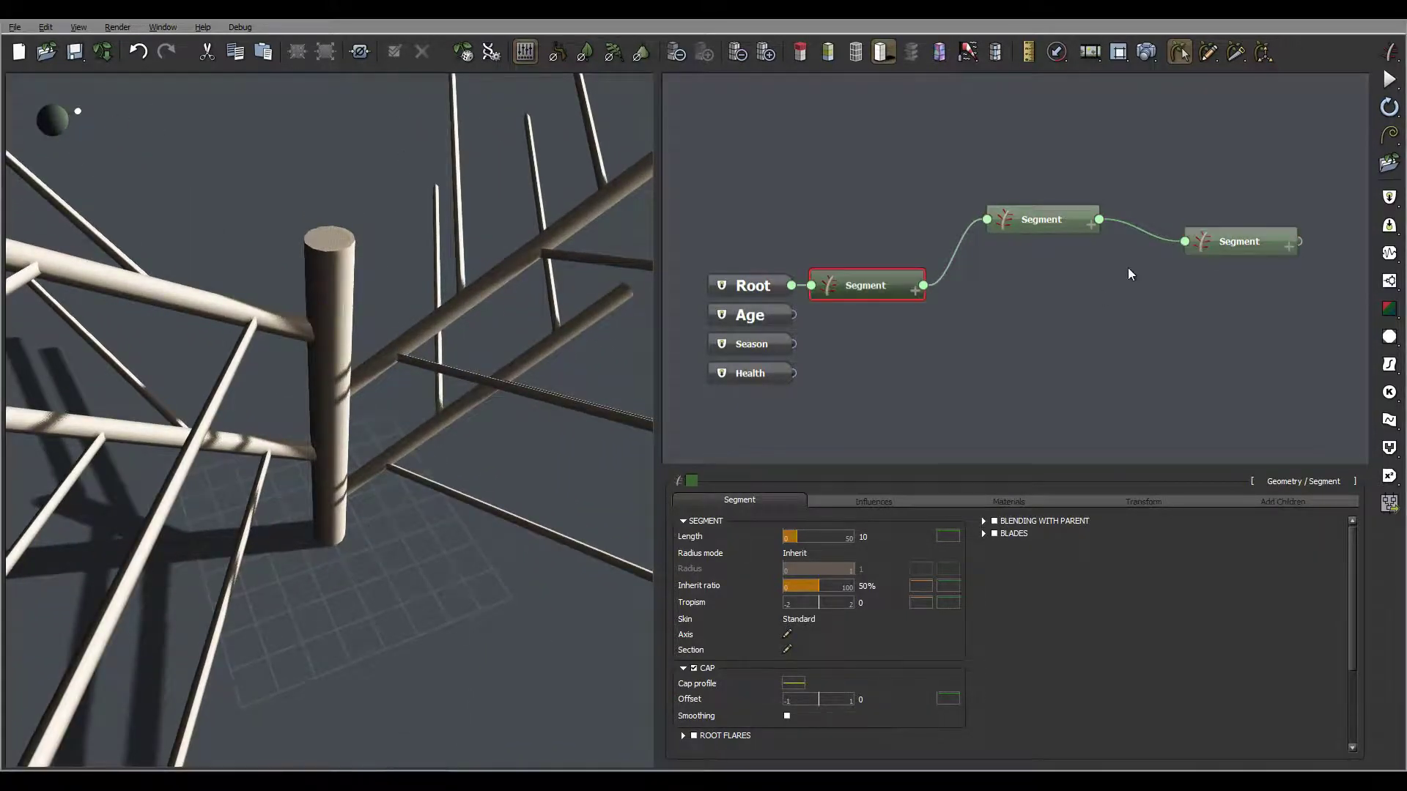
- Turn on highlighting of the selected geometry in the 3D view
right_click_drag(438, 344, 353, 257)
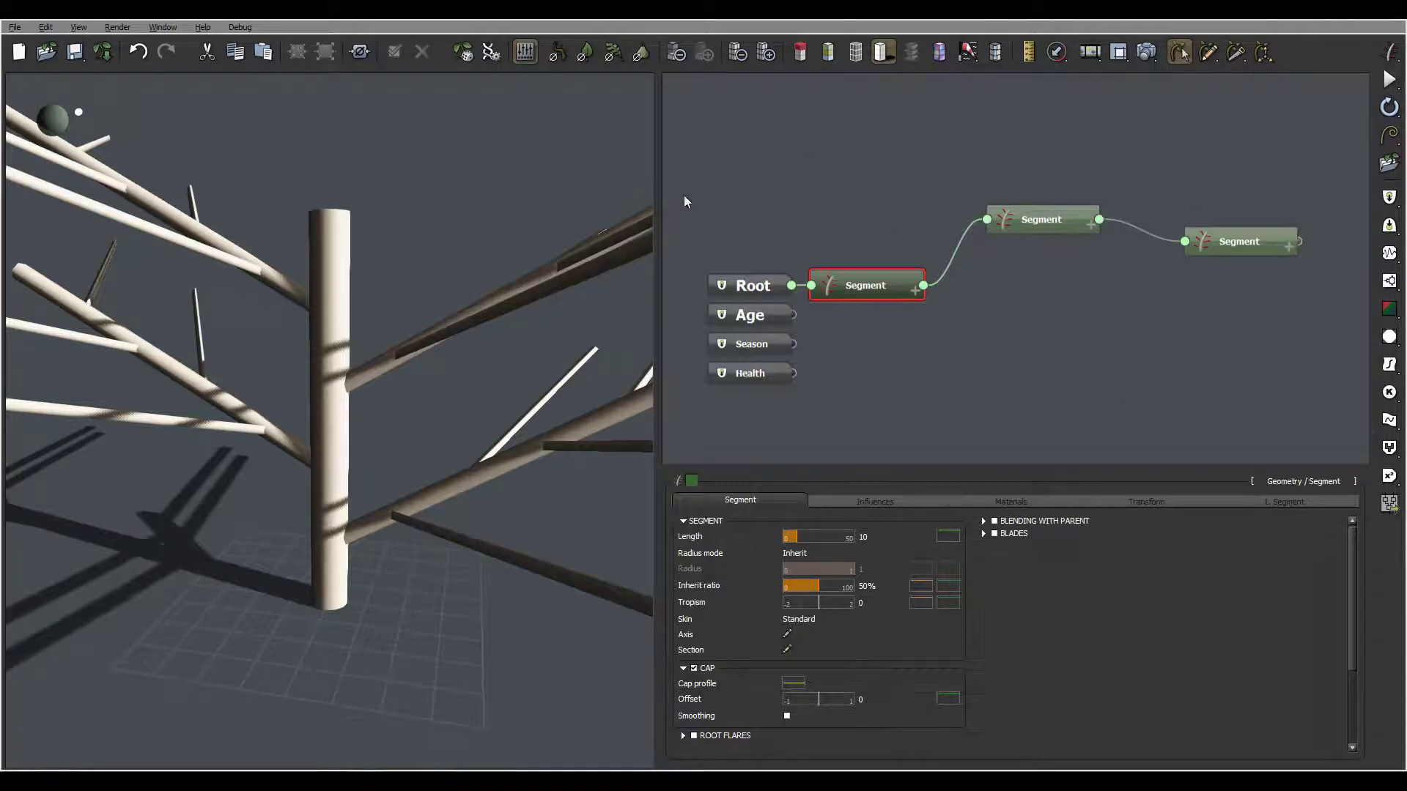
left_click(800, 53)
left_click_drag(461, 227, 461, 332)
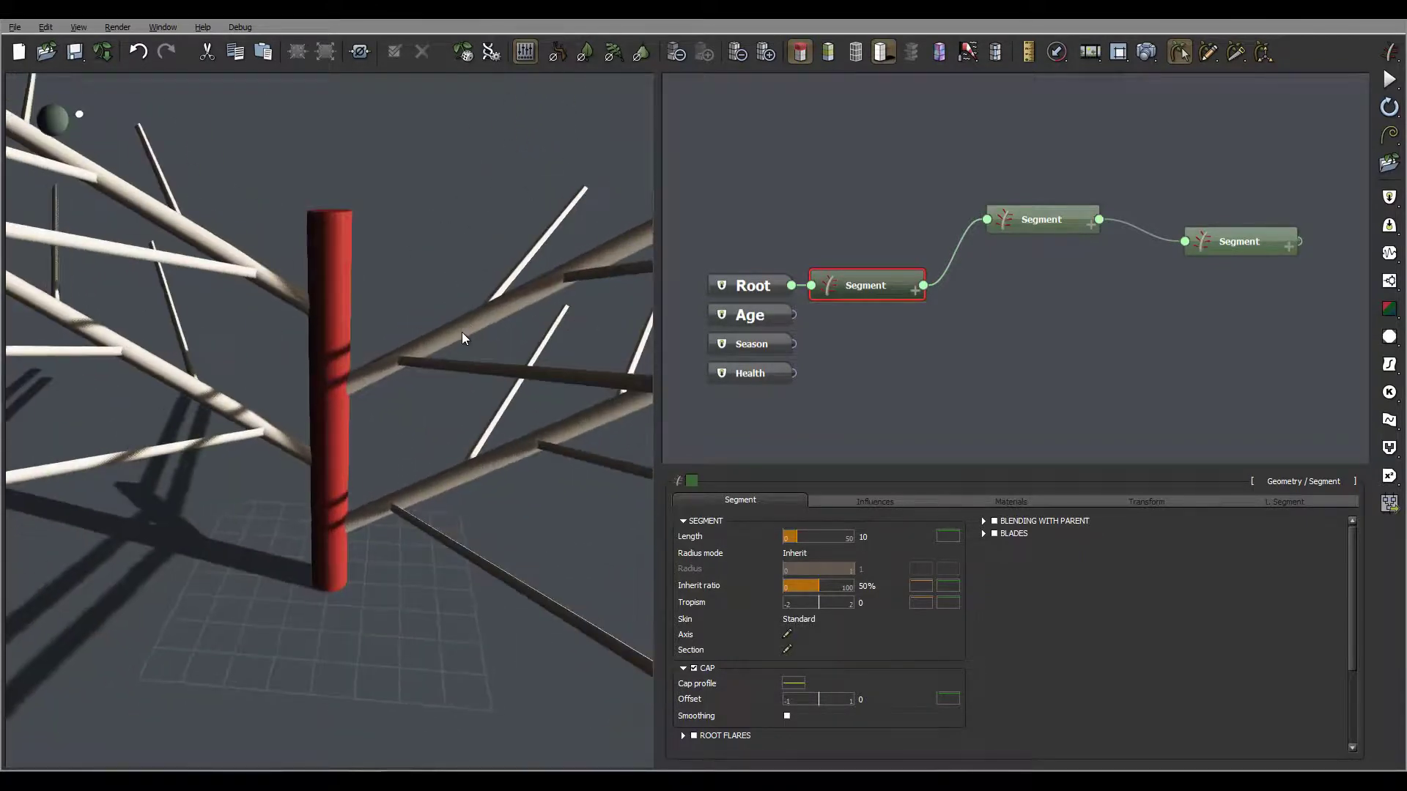
- Select individual first-level branches in the 3D view, and extend the selection to all branches of that Segment node
left_click(462, 337)
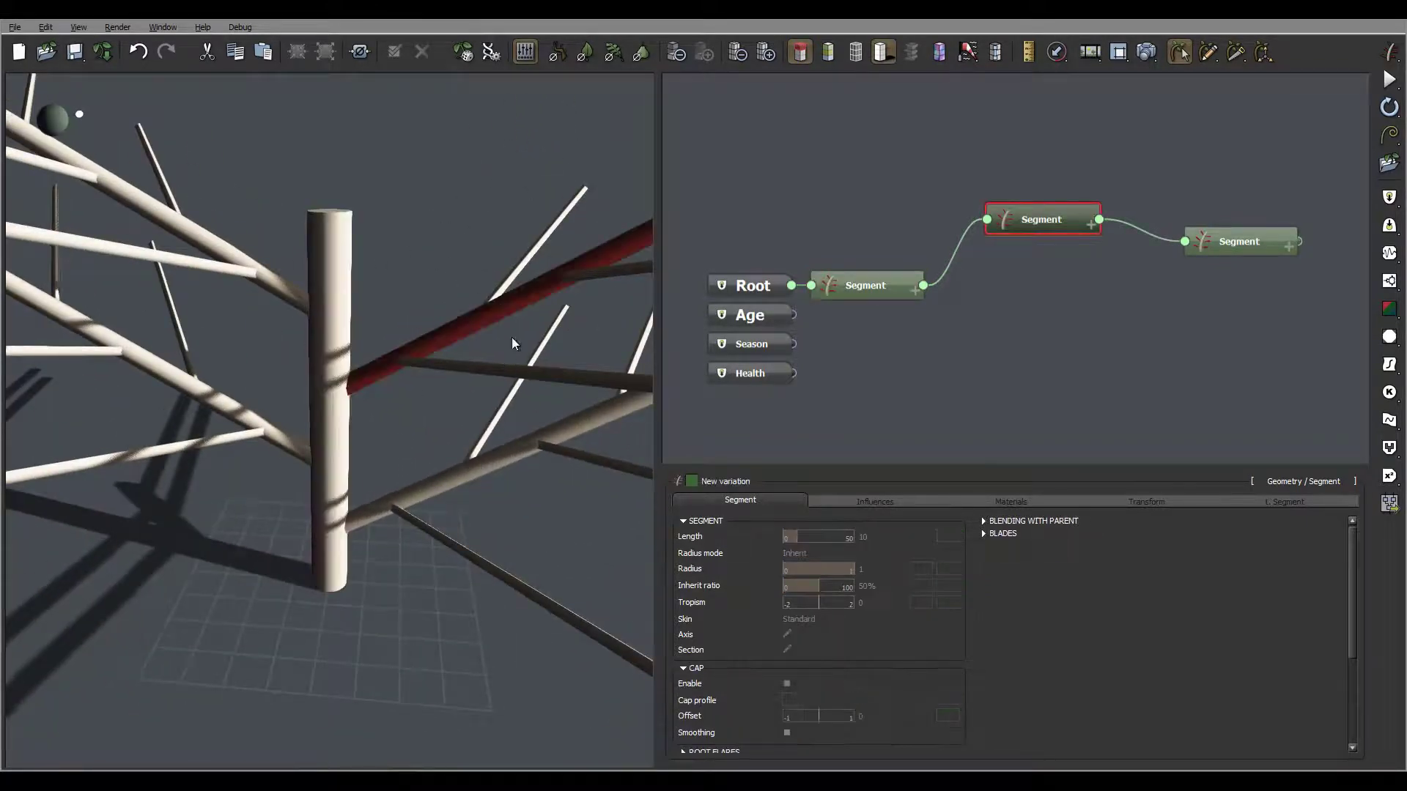
left_click(220, 248)
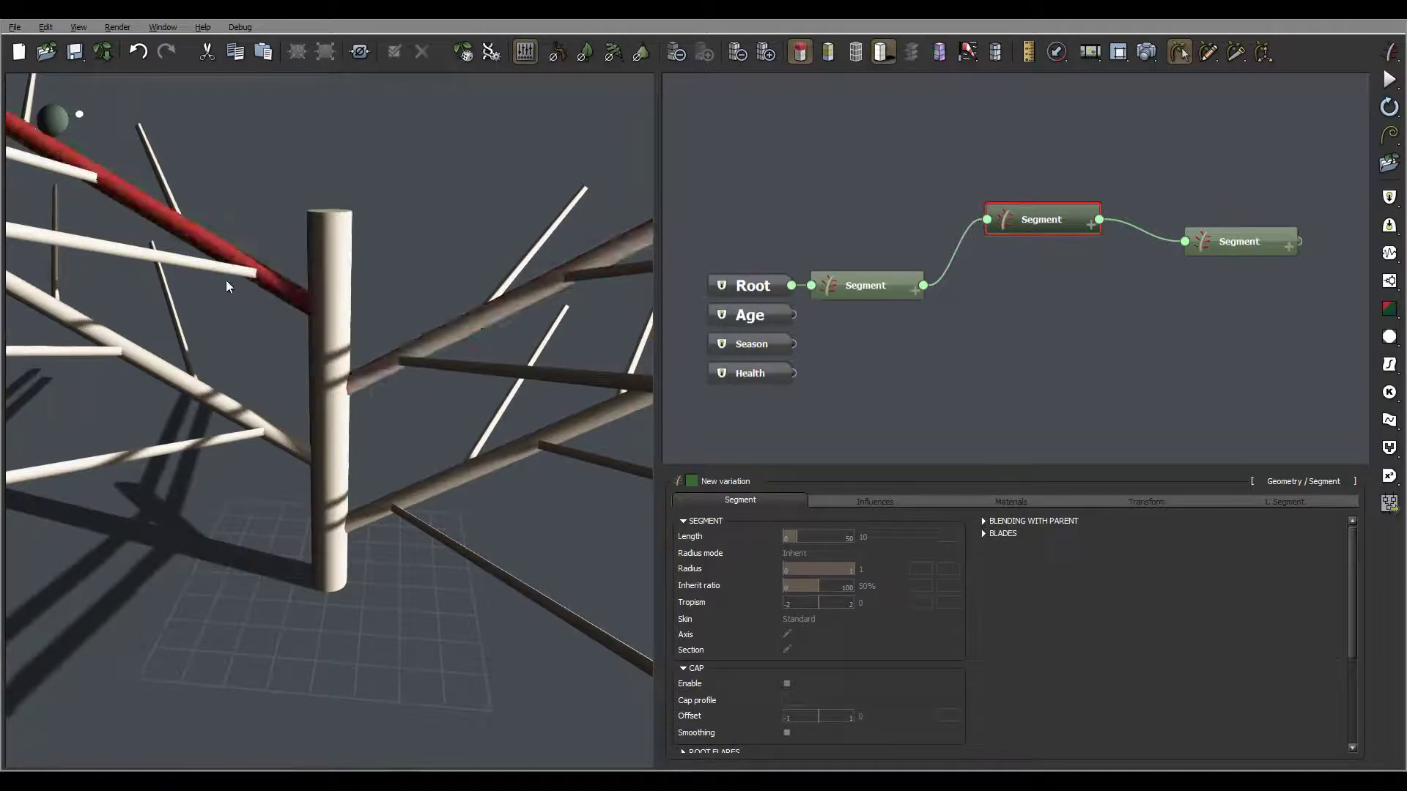
left_click(442, 492)
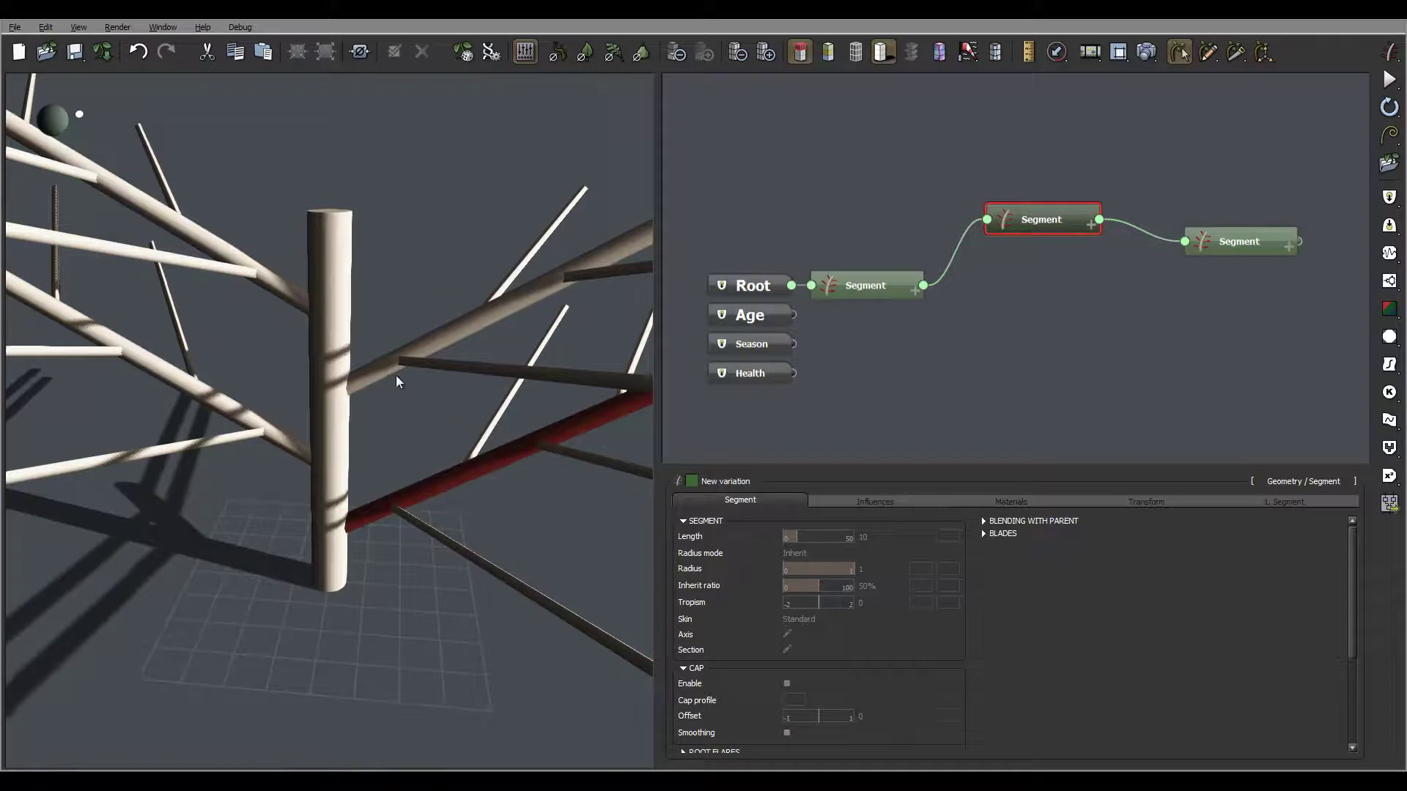
mouse_move(439, 490)
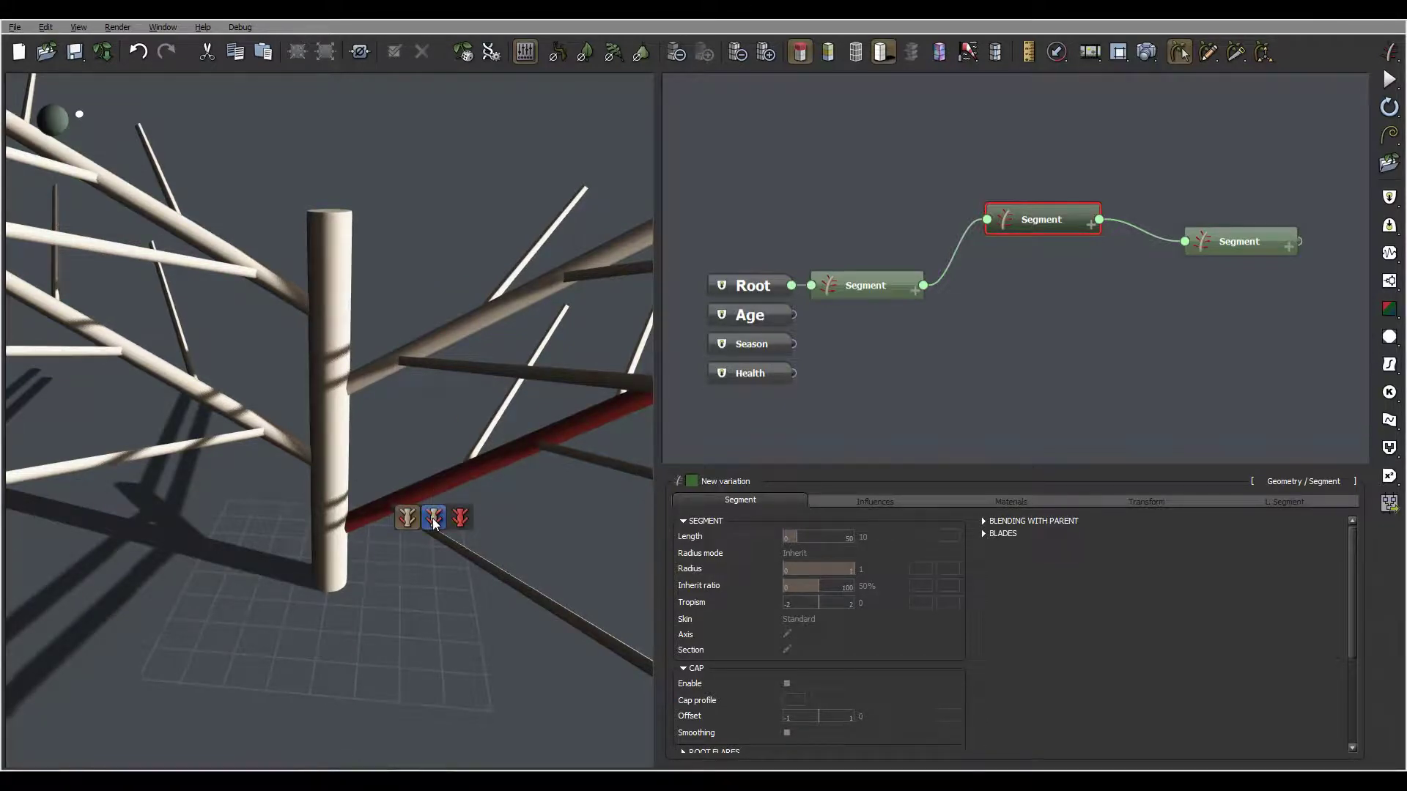
left_click(433, 518)
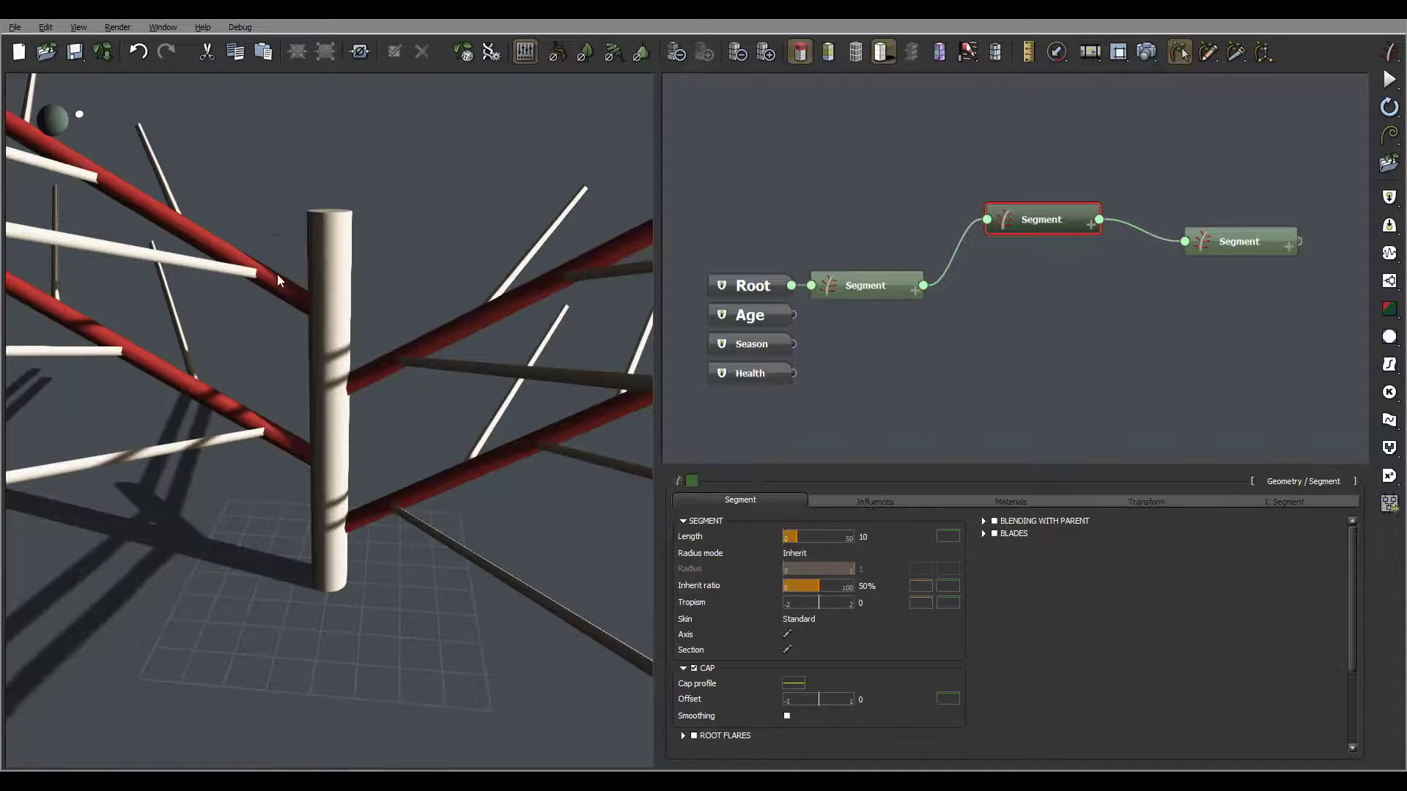
- Select the trunk and a side branch in the 3D view, and extend the selection to all side branches of that Segment node
left_click(340, 269)
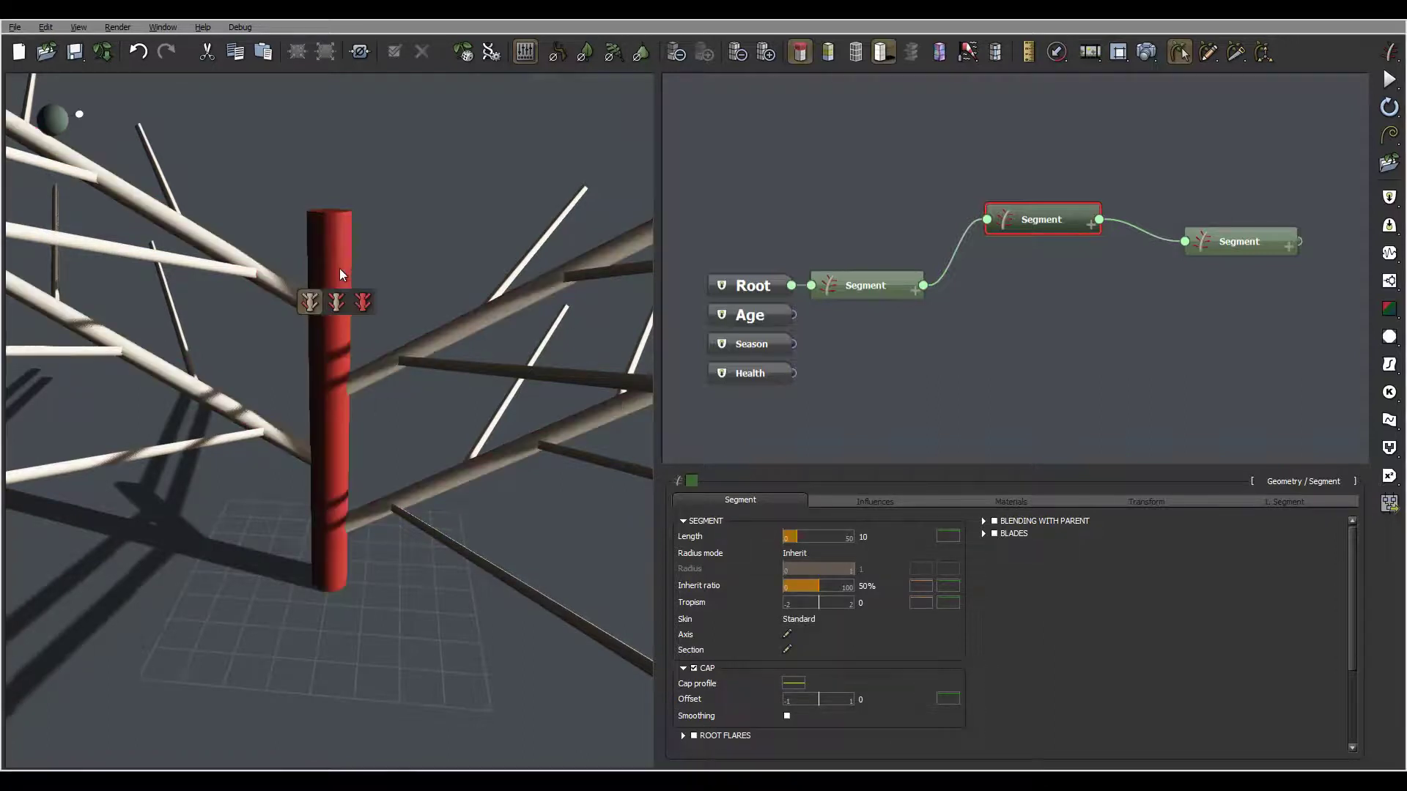
left_click(548, 235)
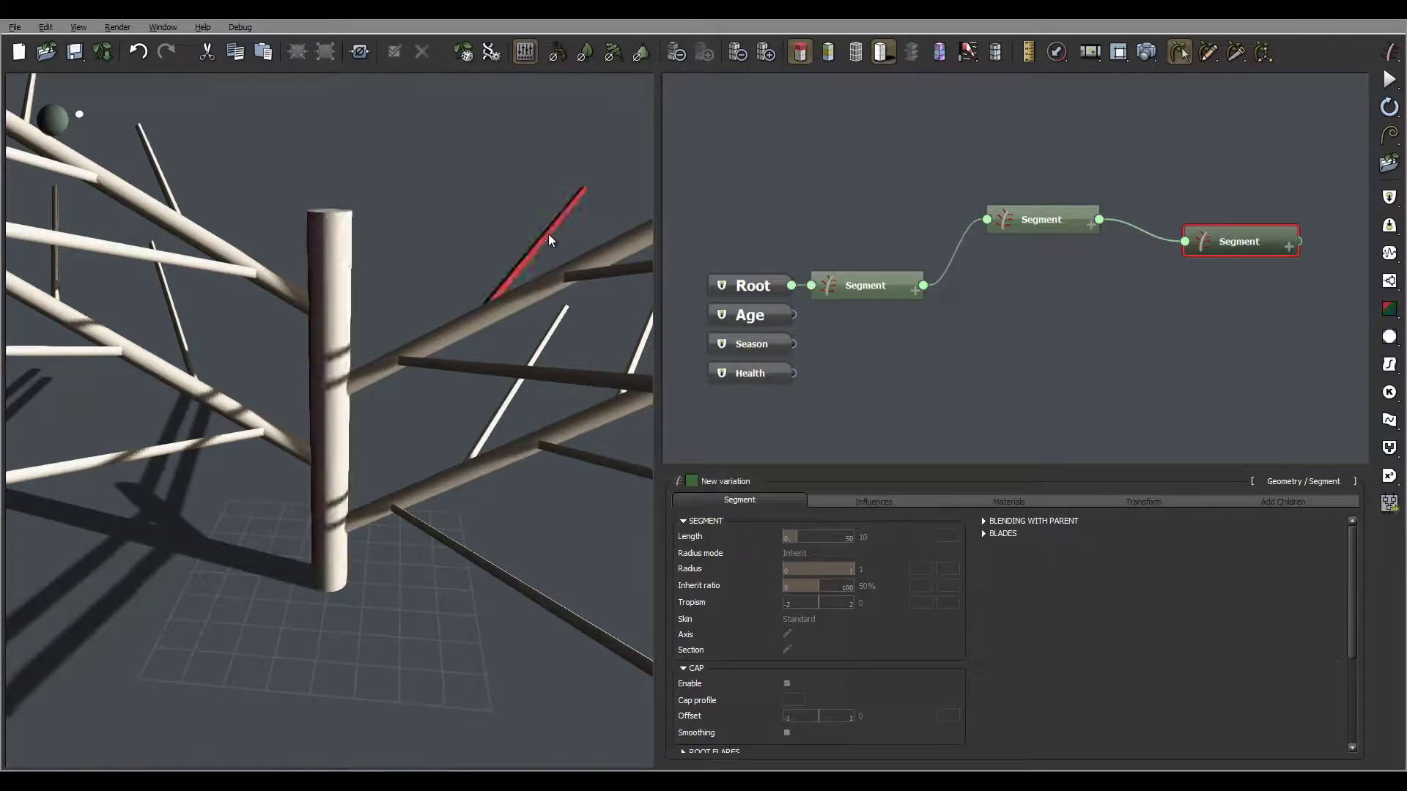
left_click_drag(572, 207, 552, 302)
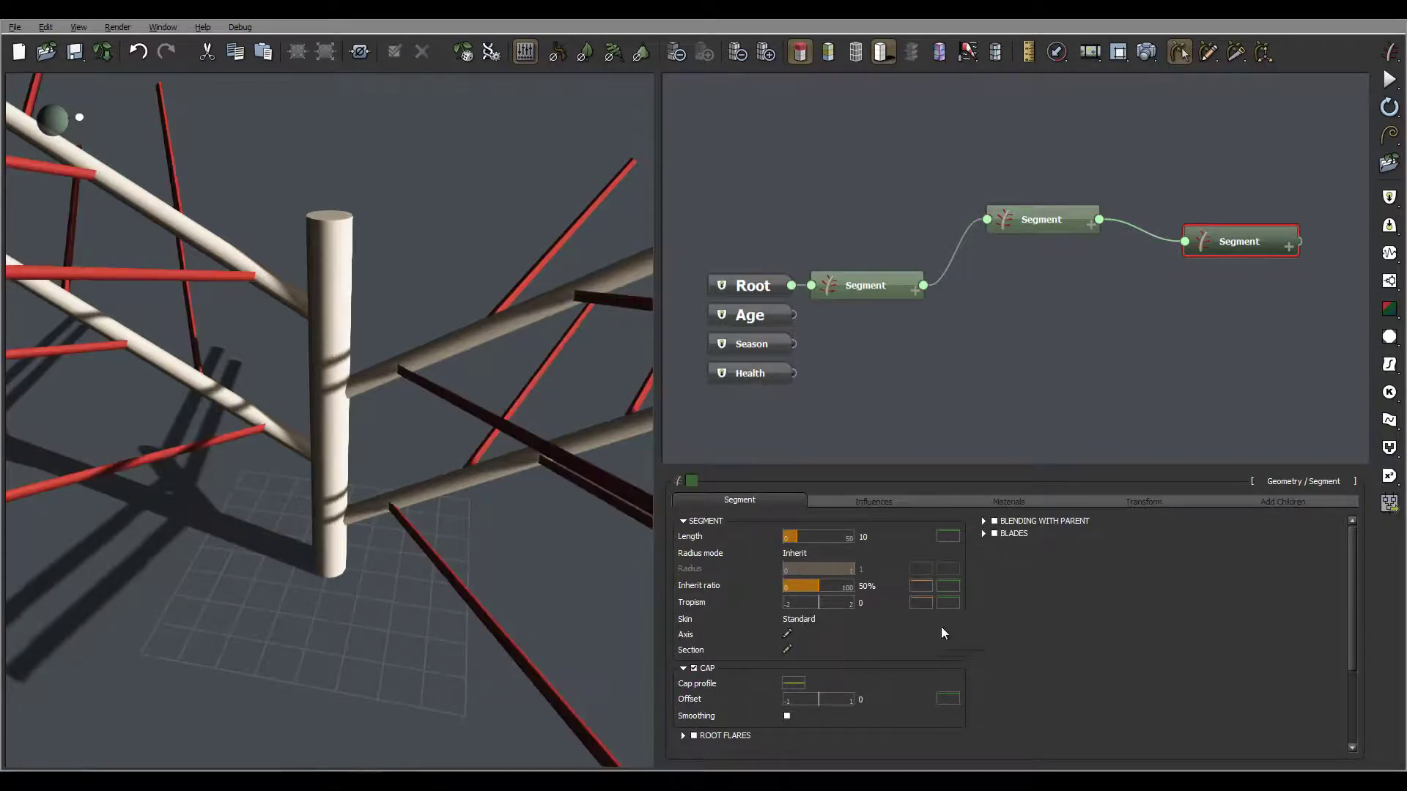
left_click_drag(345, 237, 535, 265)
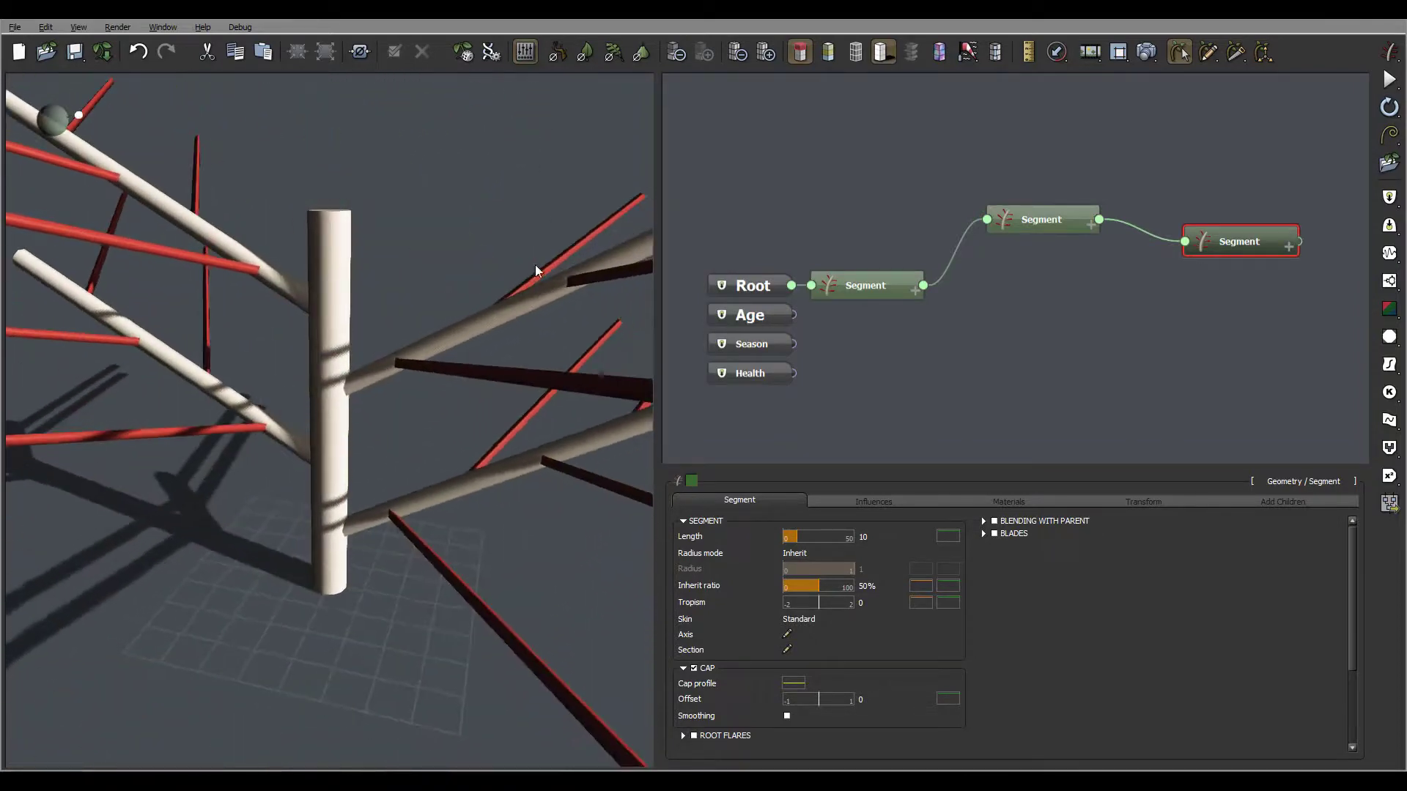
- Turn off highlighting of the selected geometry in the 3D view
left_click(800, 51)
left_click_drag(357, 291, 415, 168)
left_click_drag(444, 255, 373, 318)
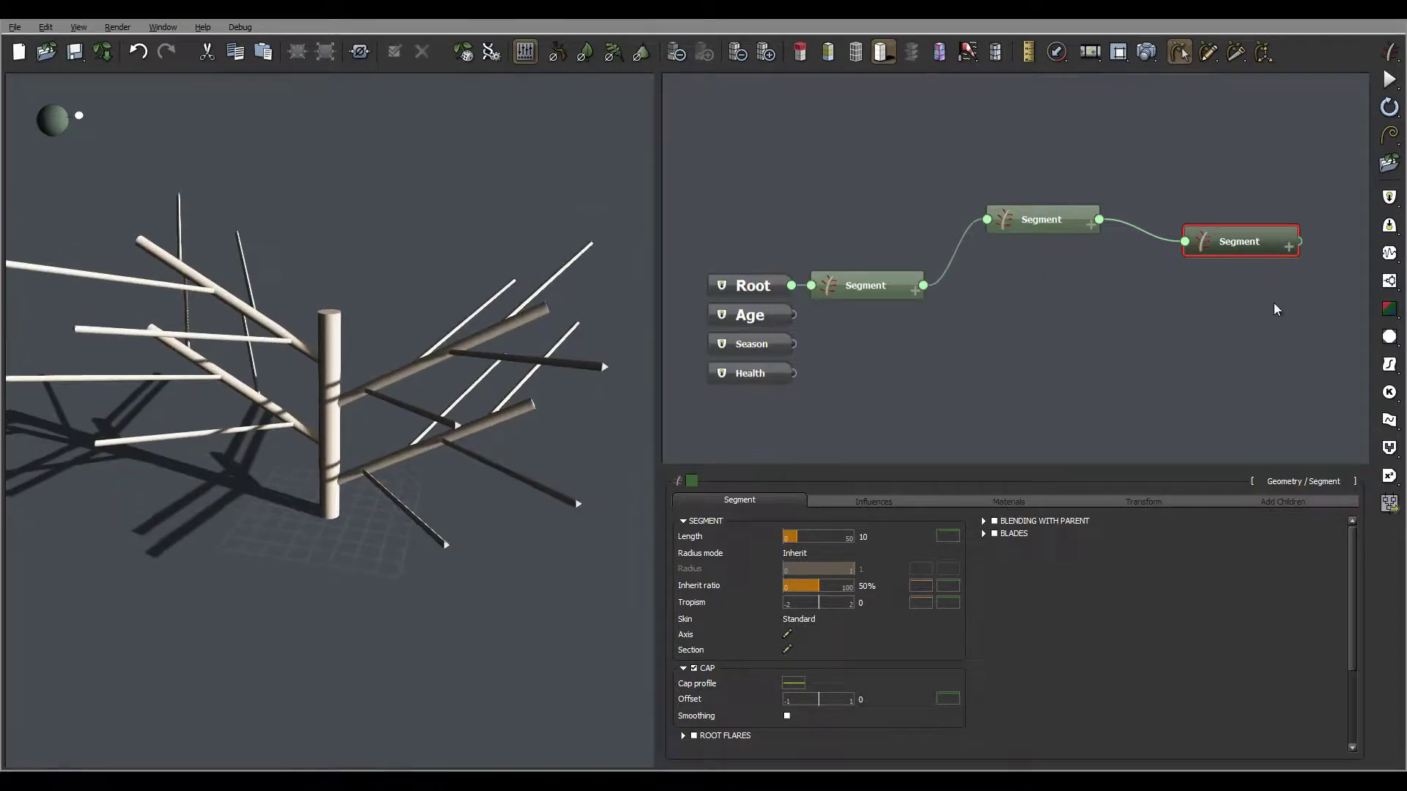
- Delete the link between the trunk's Segment node and the first-level branch Segment node
middle_click_drag(1226, 333, 1255, 303)
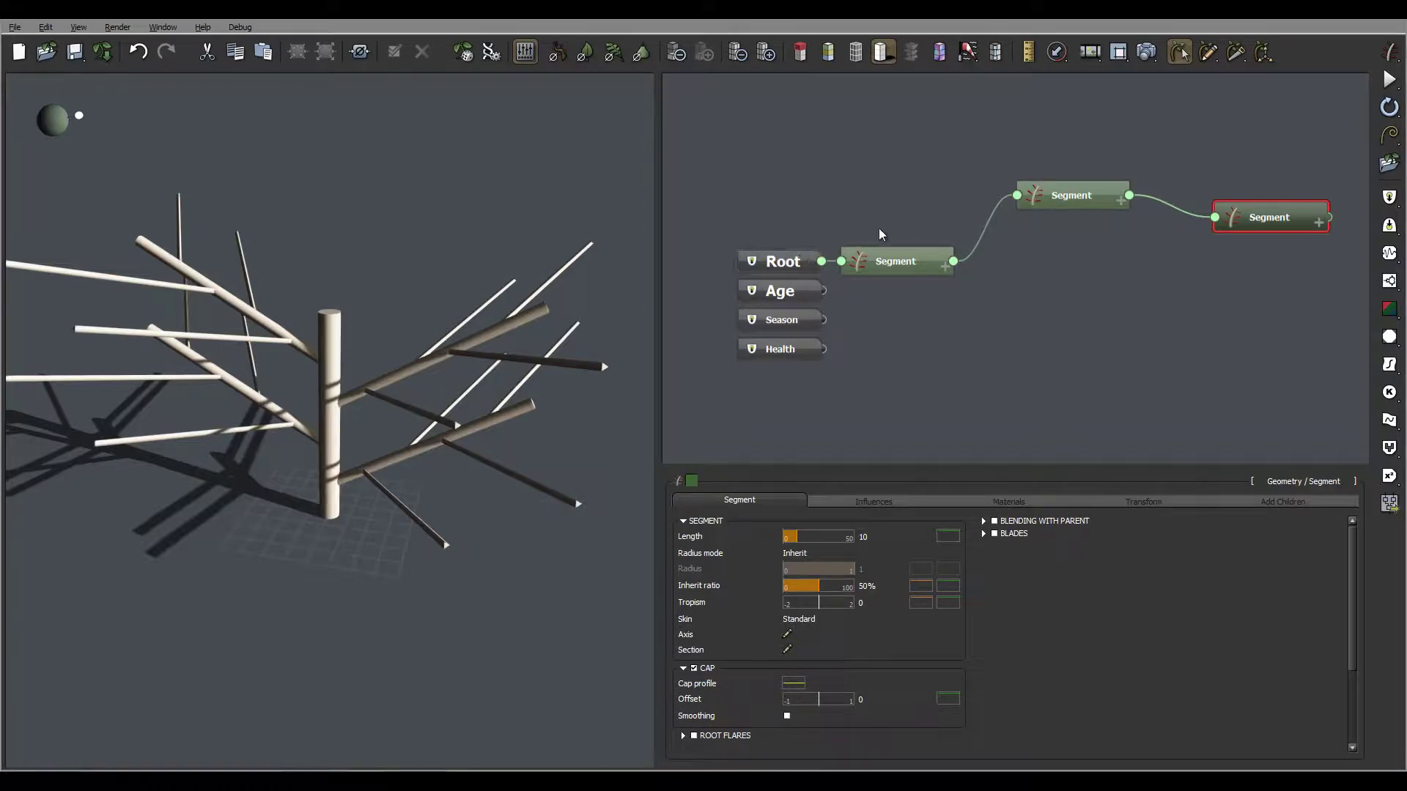
middle_click_drag(1088, 301, 1048, 242)
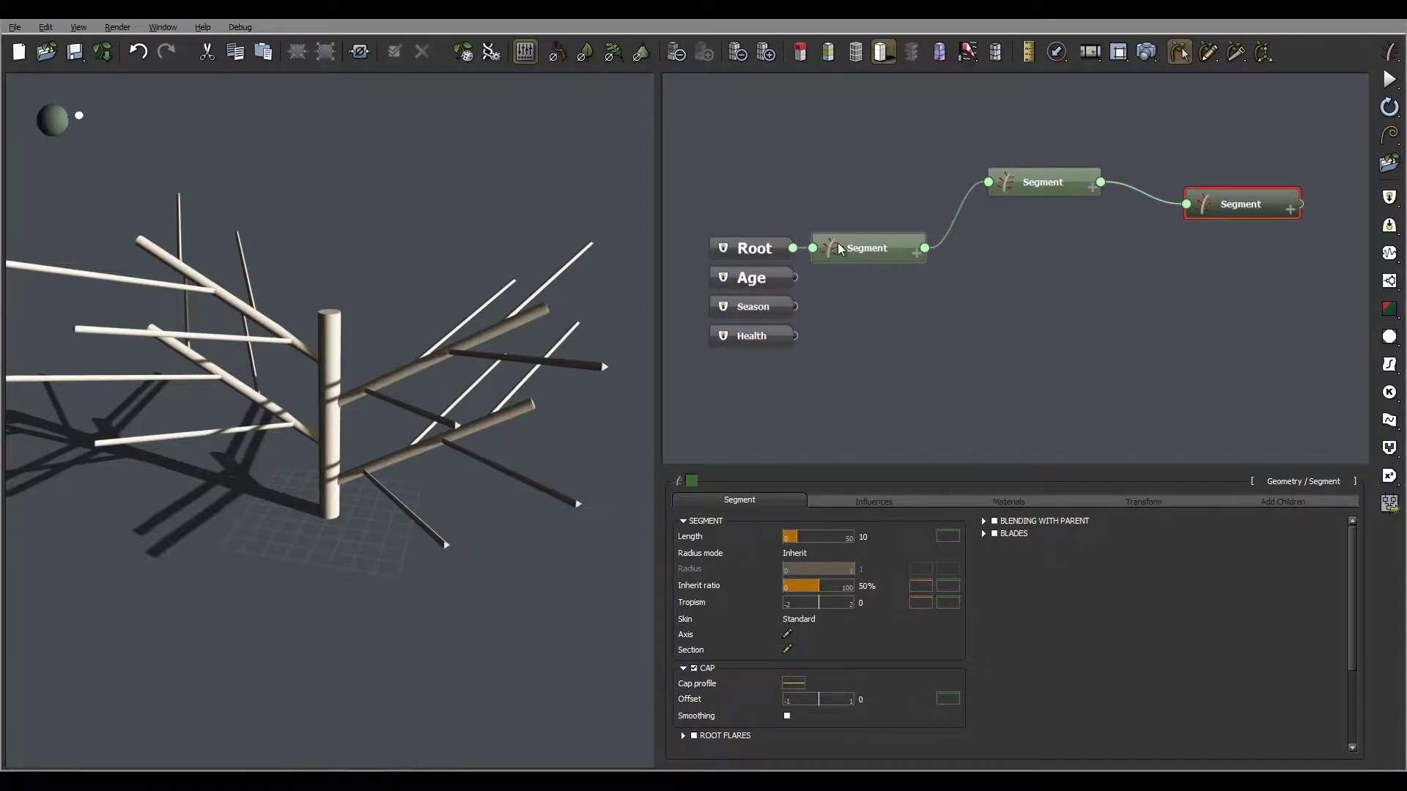
left_click(961, 205)
key("Delete")
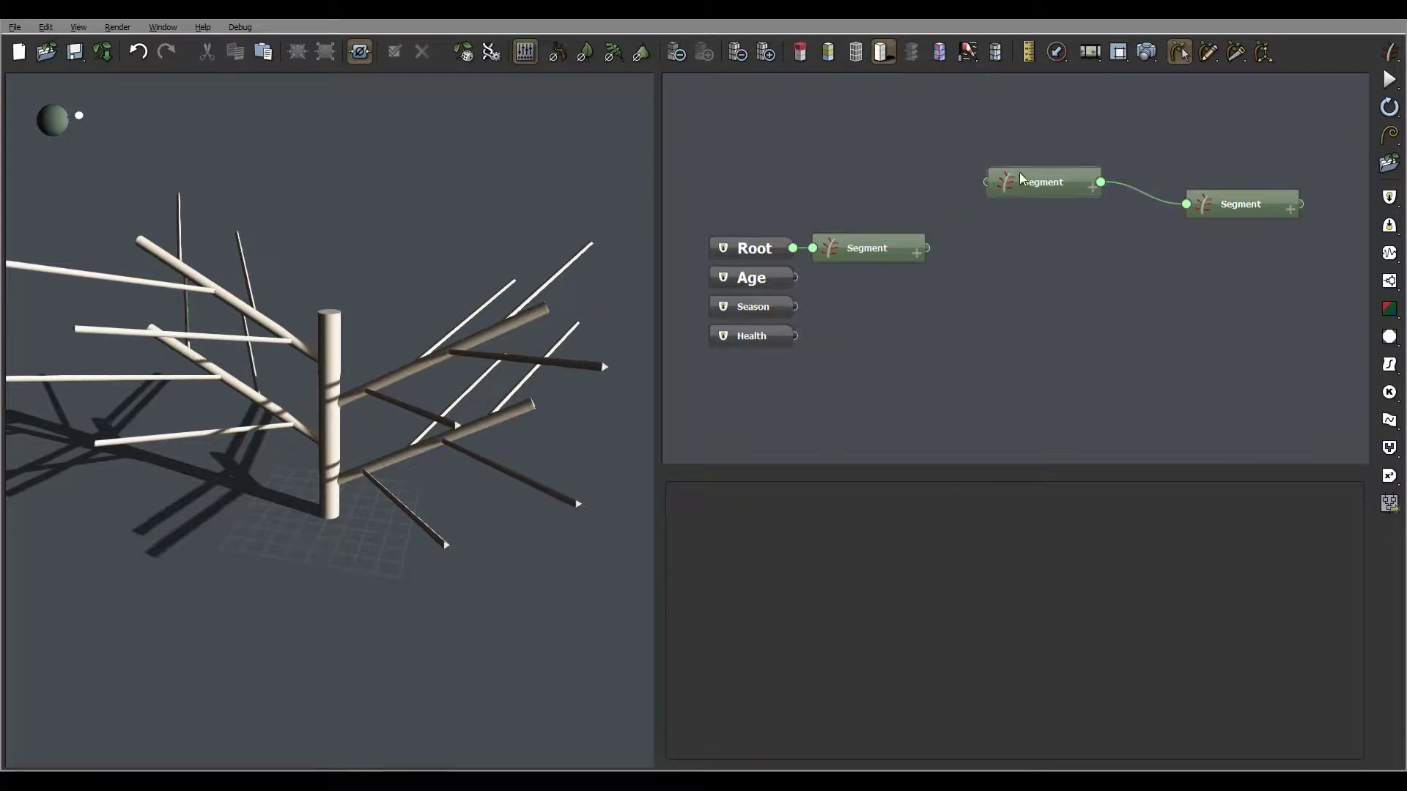
- Link the last Segment node directly to the trunk's Segment node, using its existing child output "1. Segment"
left_click(1184, 204)
left_click(924, 249)
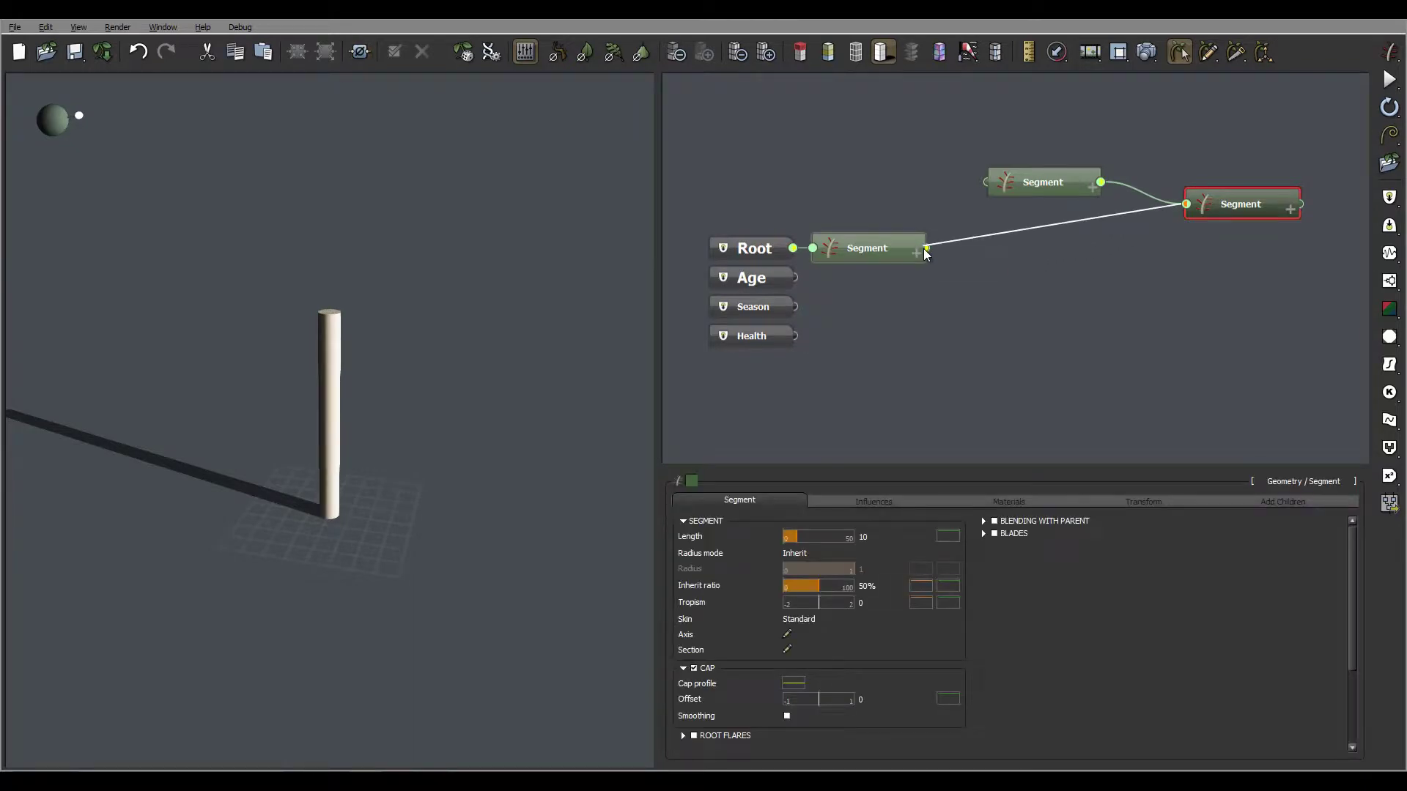
left_click(924, 253)
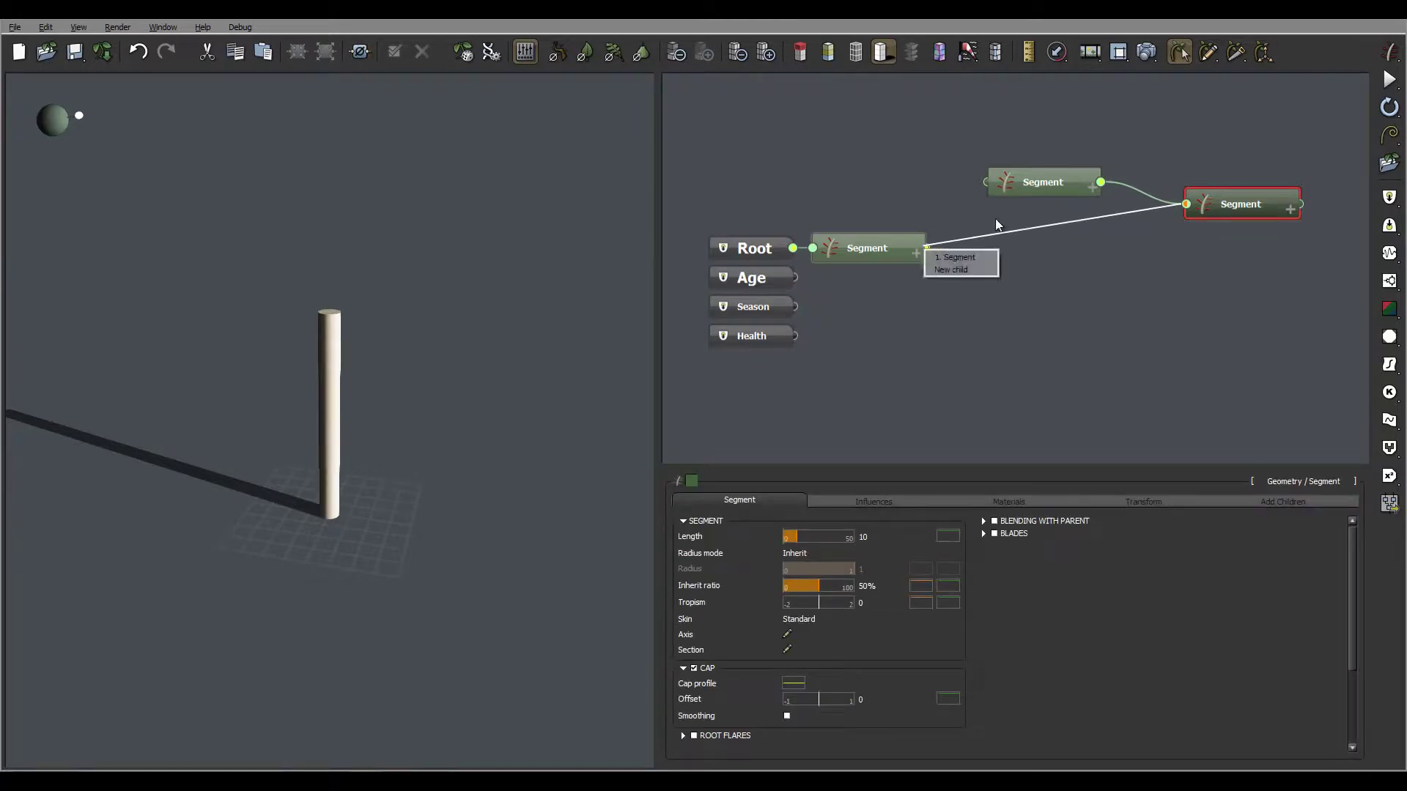
left_click(964, 258)
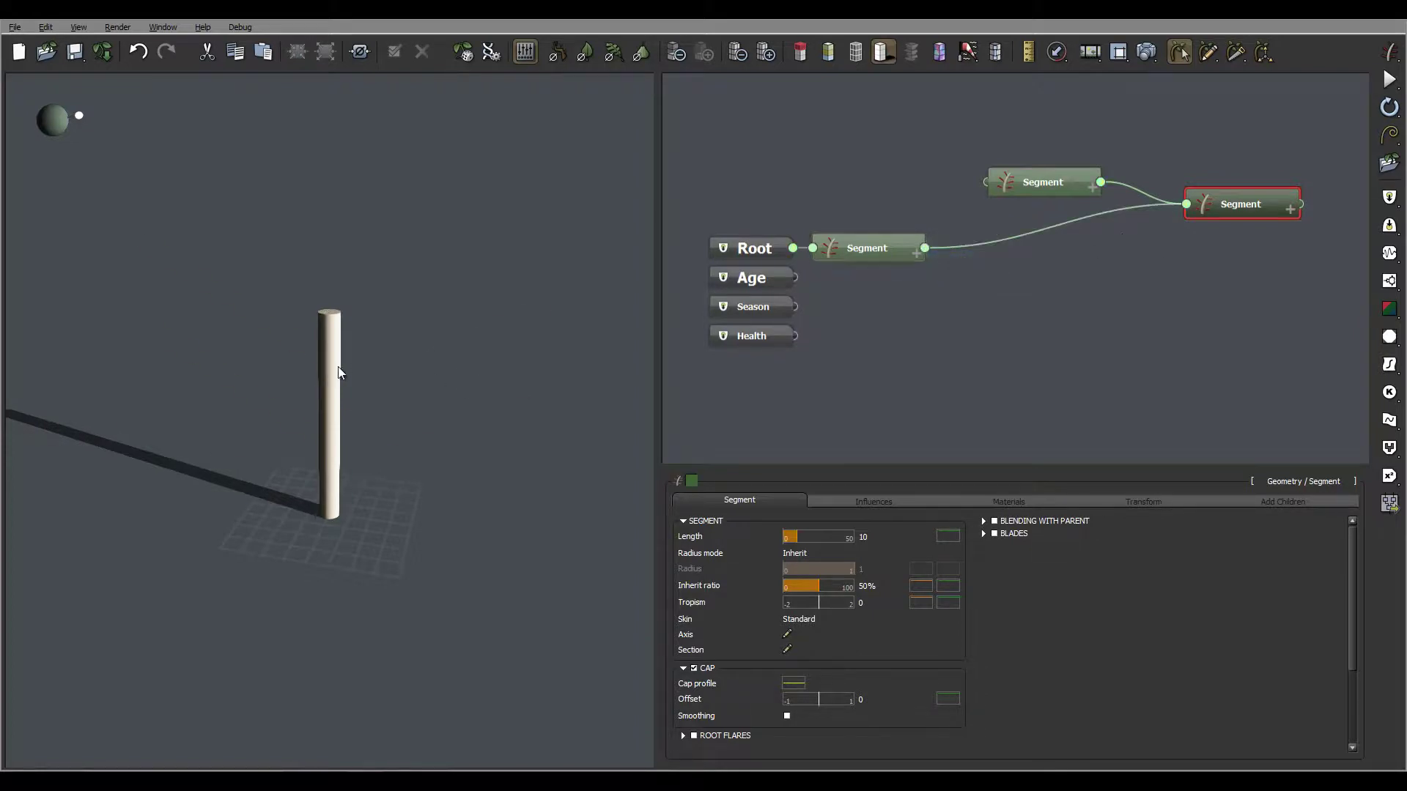
- Move the middle Segment node away from the trunk's link and delete its link to the last Segment node
left_click(1018, 183)
left_click_drag(1066, 153, 925, 250)
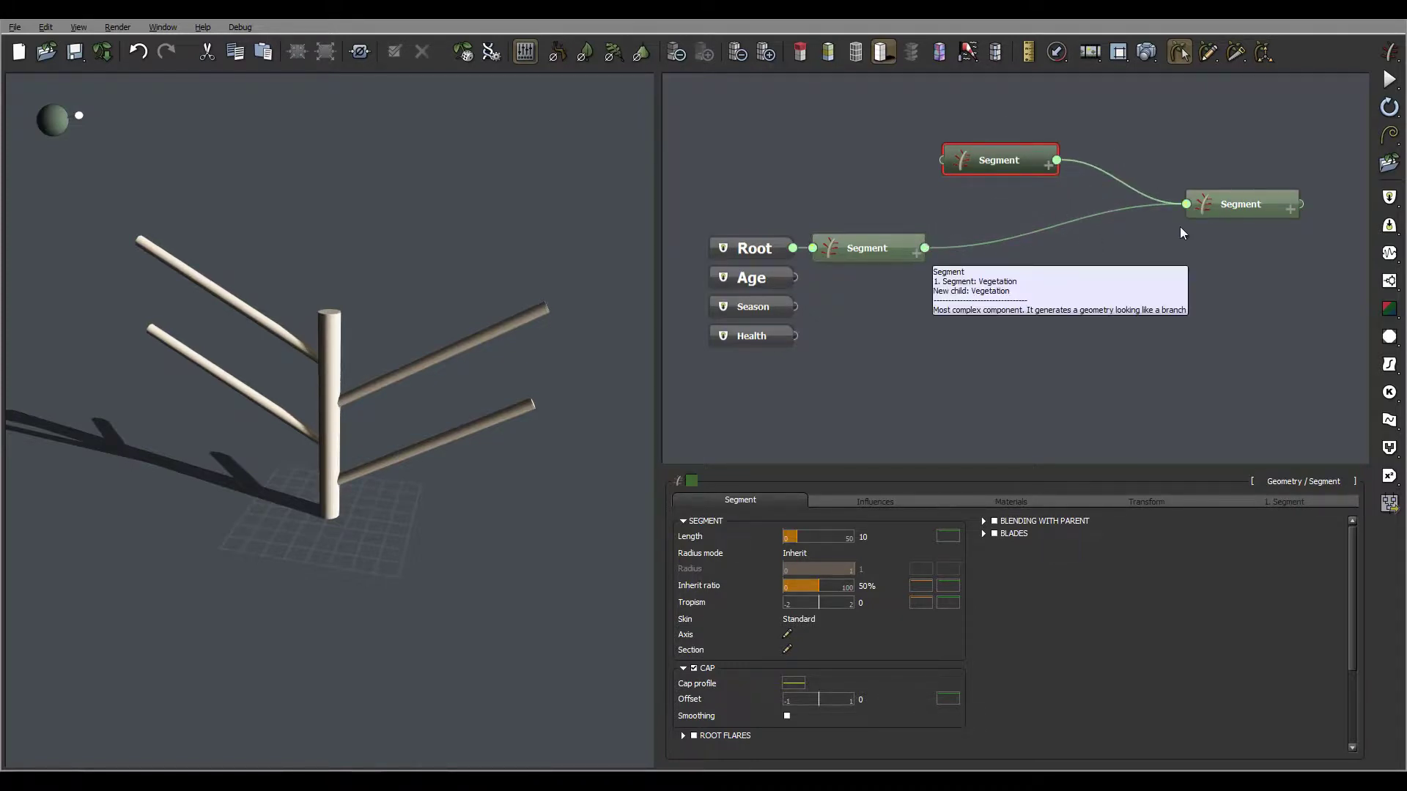
left_click(1115, 176)
key("Delete")
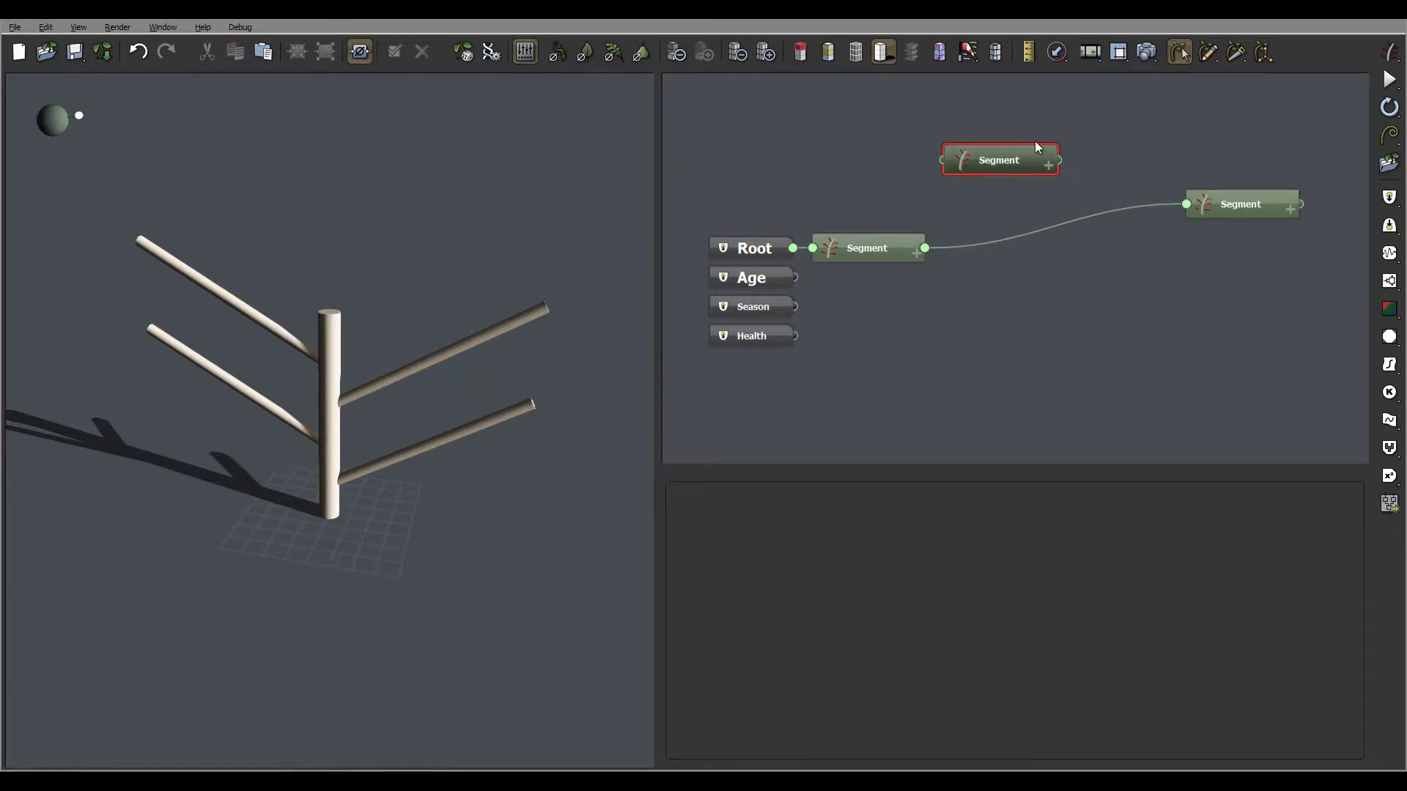
- Reposition the detached Segment node above the link and connect it to the trunk's Segment node as a new child
left_click_drag(955, 169, 1014, 147)
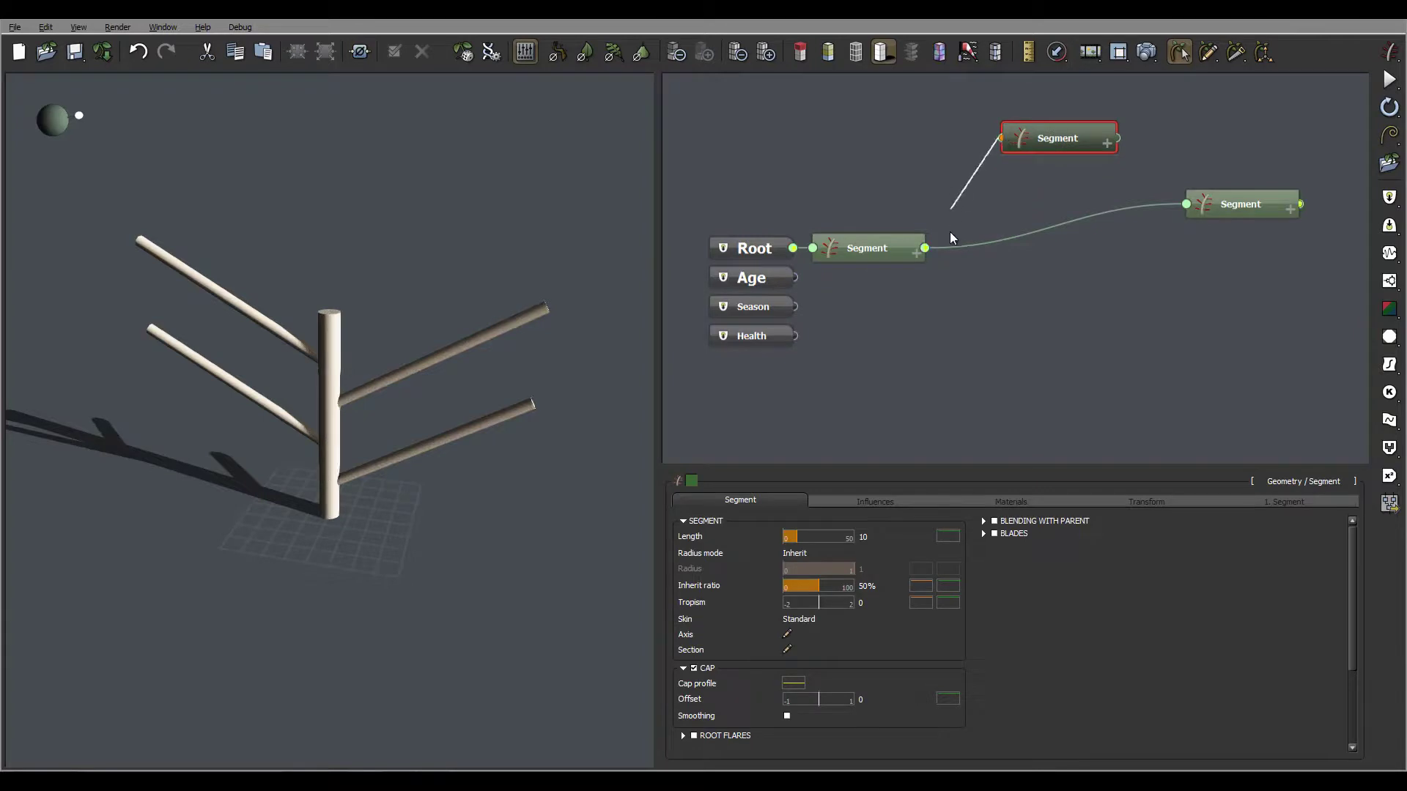
left_click_drag(950, 232, 925, 253)
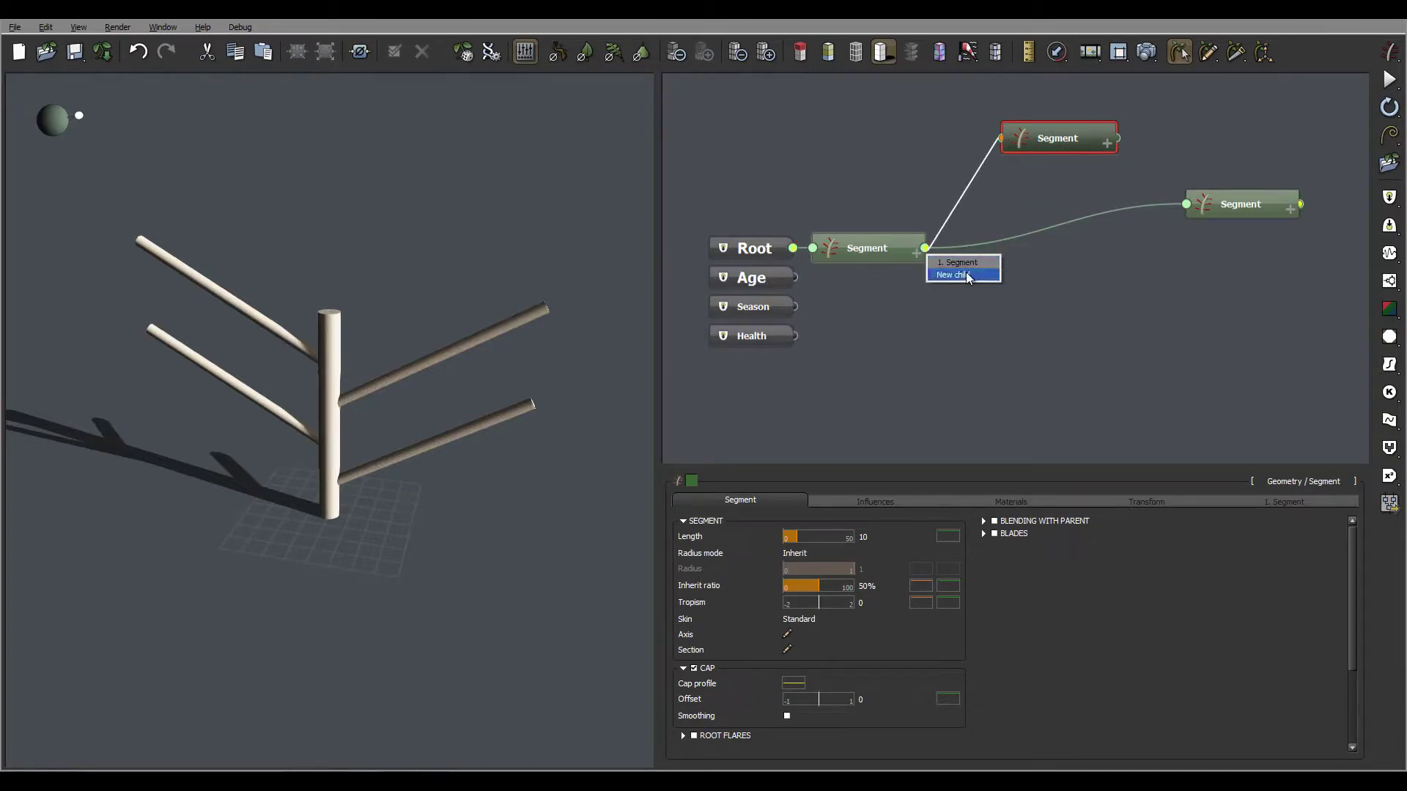
left_click(956, 275)
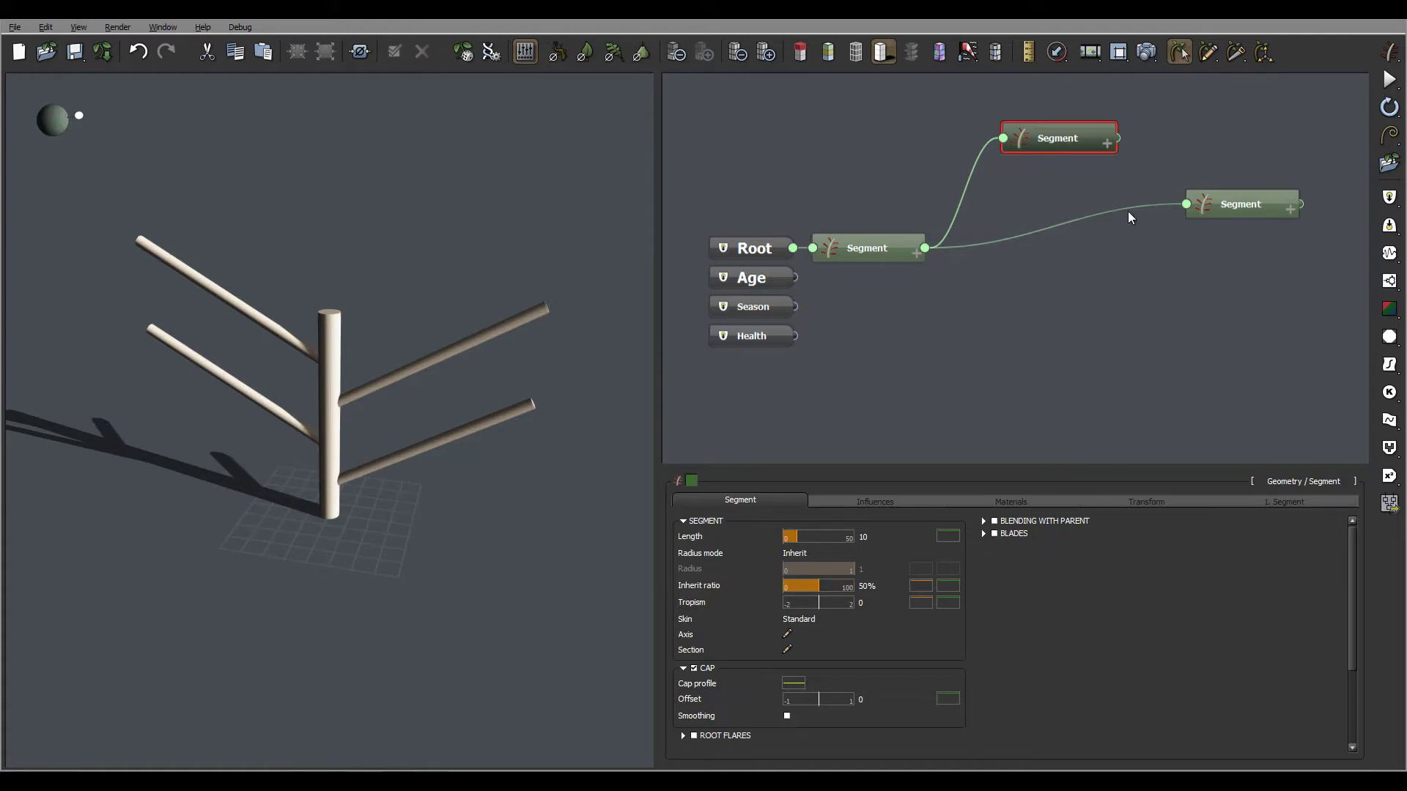
mouse_move(1076, 197)
middle_mouse_down()
mouse_move(1161, 213)
mouse_move(1097, 189)
middle_mouse_up()
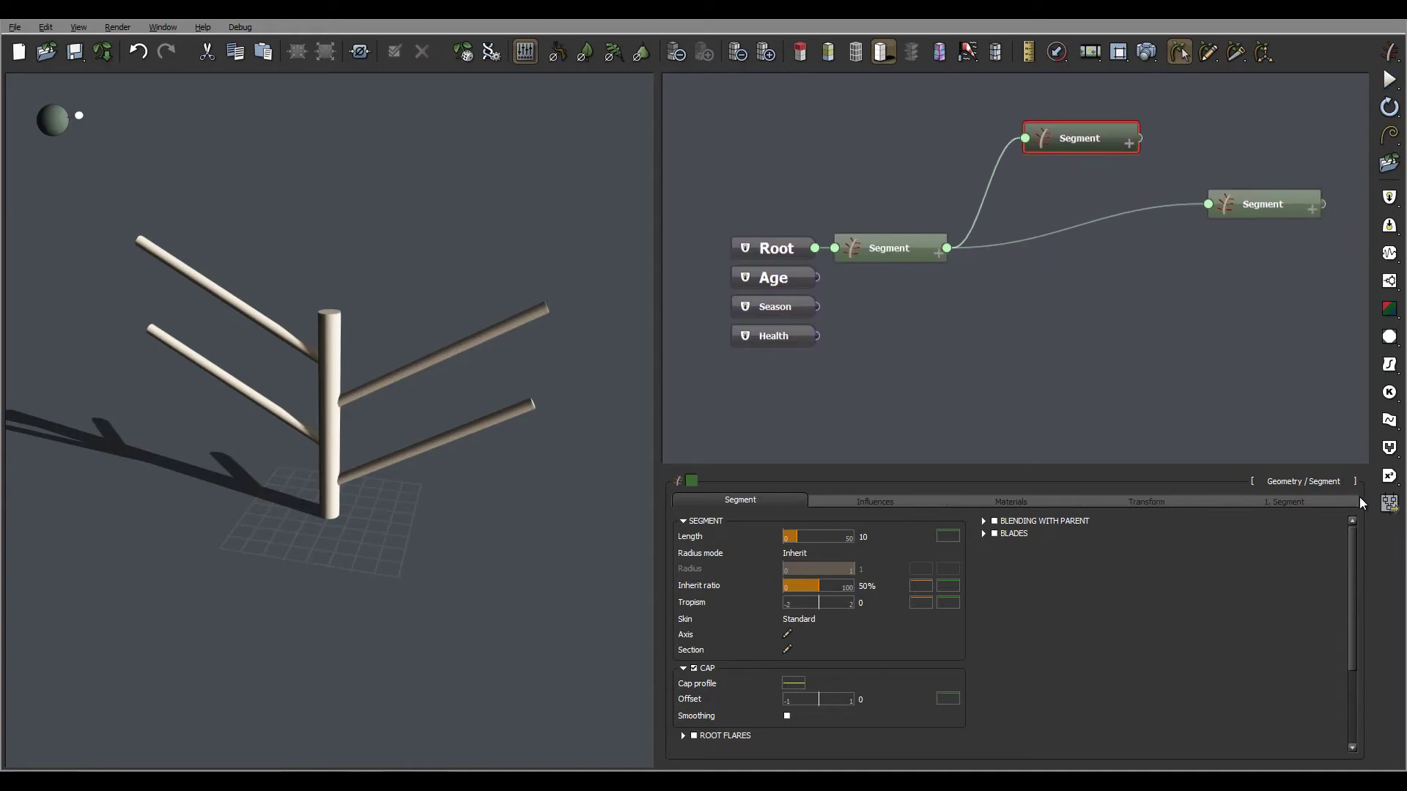